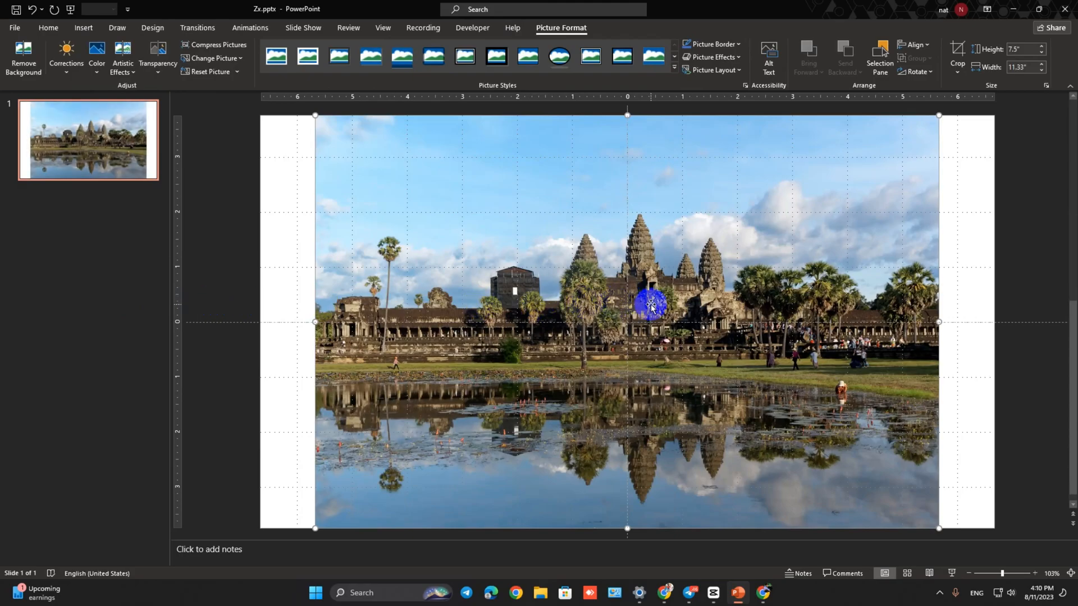
- Stretch the temple picture sideways in both directions to fill the whole slide, 13.33" wide
{"action": "scroll", "coordinate": [615, 324], "scroll_direction": "down", "scroll_amount": 3}
{"action": "scroll", "coordinate": [547, 330], "scroll_direction": "up", "scroll_amount": 3}
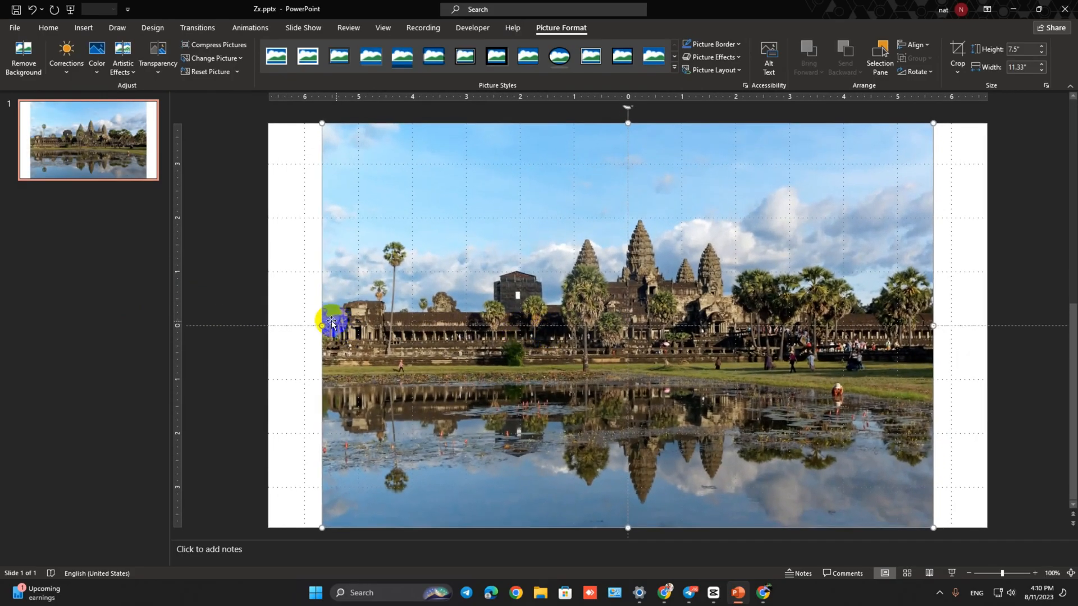
{"action": "left_click_drag", "start_coordinate": [320, 324], "coordinate": [264, 323]}
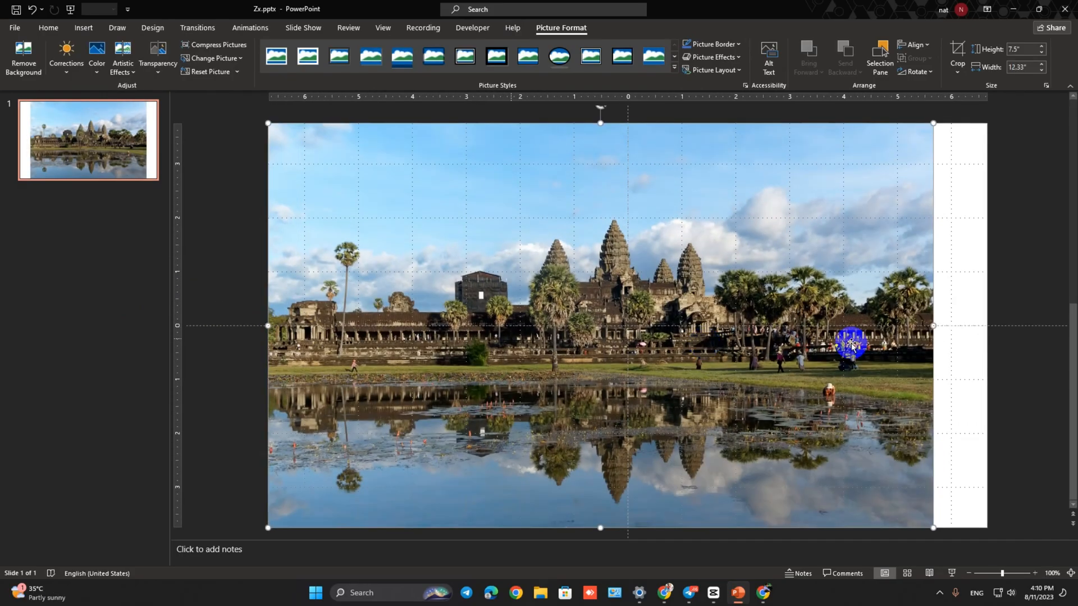
{"action": "left_click_drag", "start_coordinate": [933, 327], "coordinate": [987, 326]}
{"action": "left_click_drag", "start_coordinate": [506, 335], "coordinate": [513, 337]}
{"action": "left_click", "coordinate": [38, 109]}
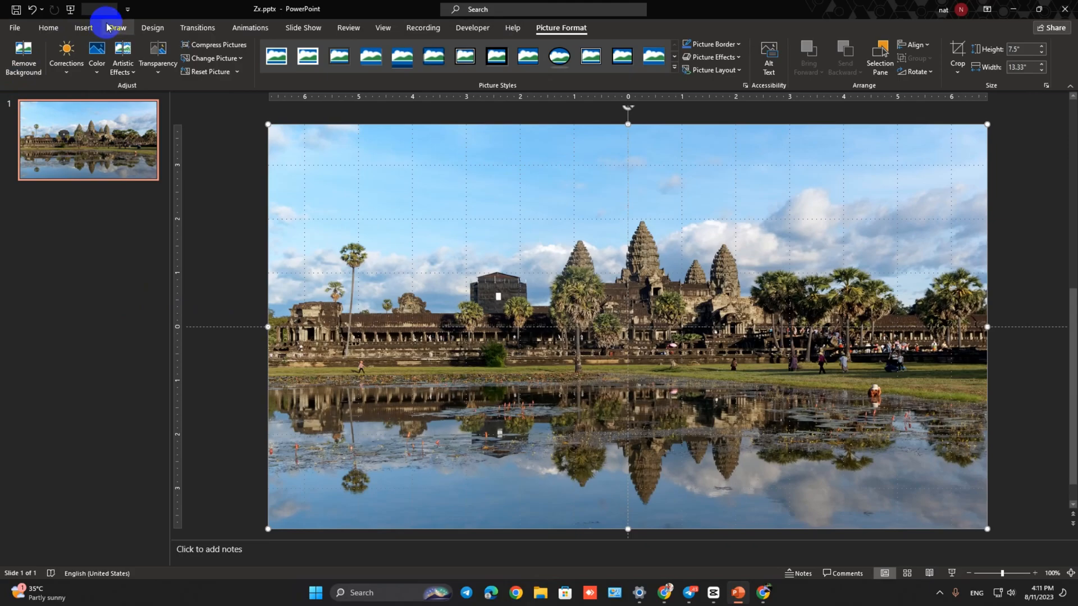
- Insert a rectangle of about 7.71" by 13.56" that covers the entire picture and slightly overlaps the slide edges
{"action": "left_click", "coordinate": [84, 27]}
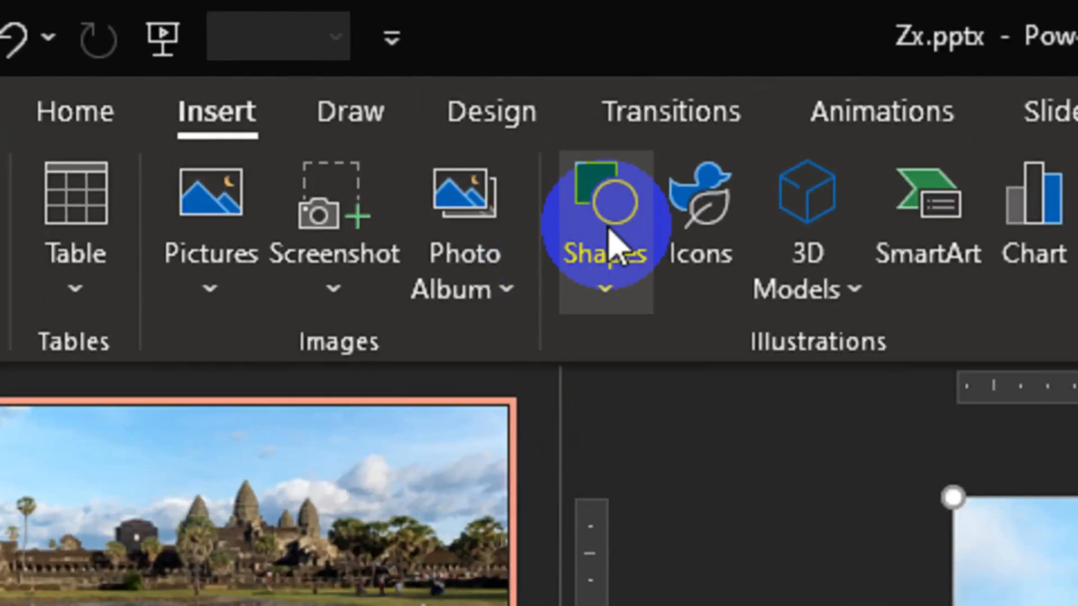
{"action": "left_click", "coordinate": [612, 242]}
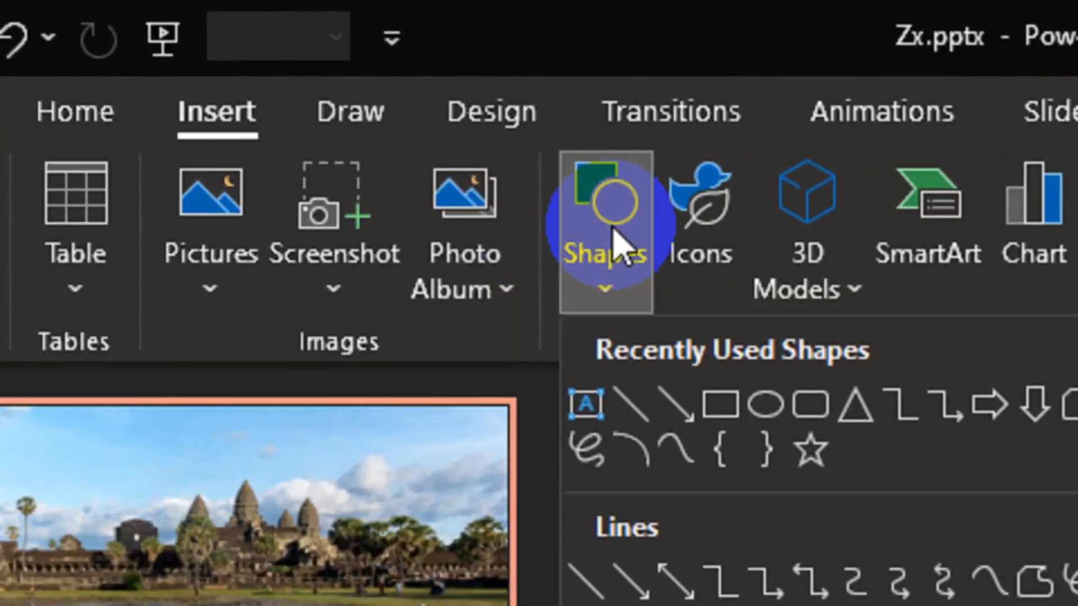
{"action": "left_click", "coordinate": [716, 418]}
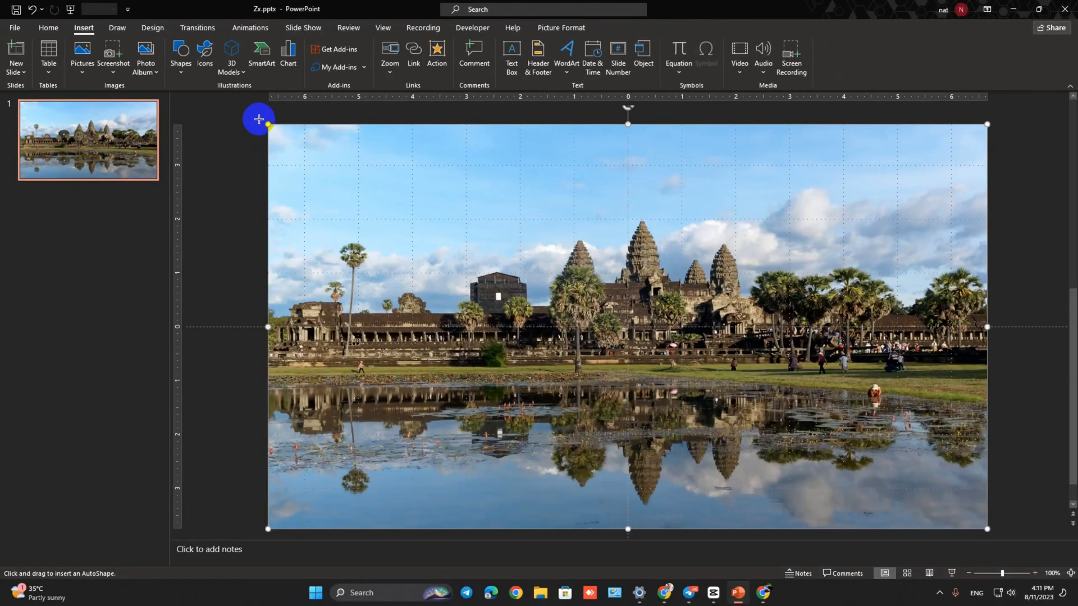
{"action": "left_click_drag", "start_coordinate": [263, 119], "coordinate": [994, 533]}
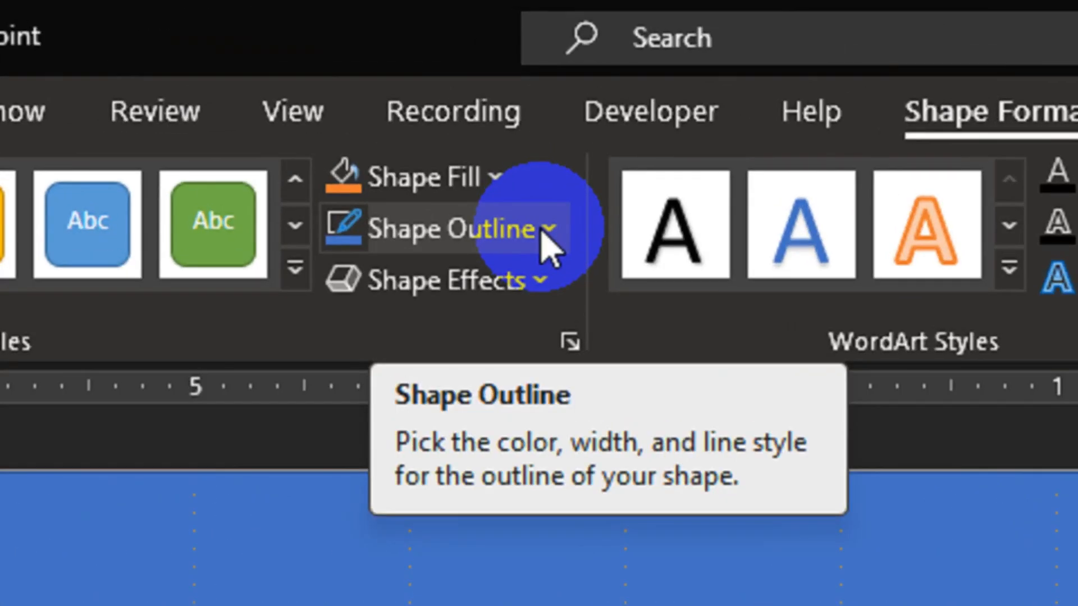
- Remove the rectangle's outline and fill it with the lightest grey shade of the white theme colour
{"action": "left_click", "coordinate": [447, 58]}
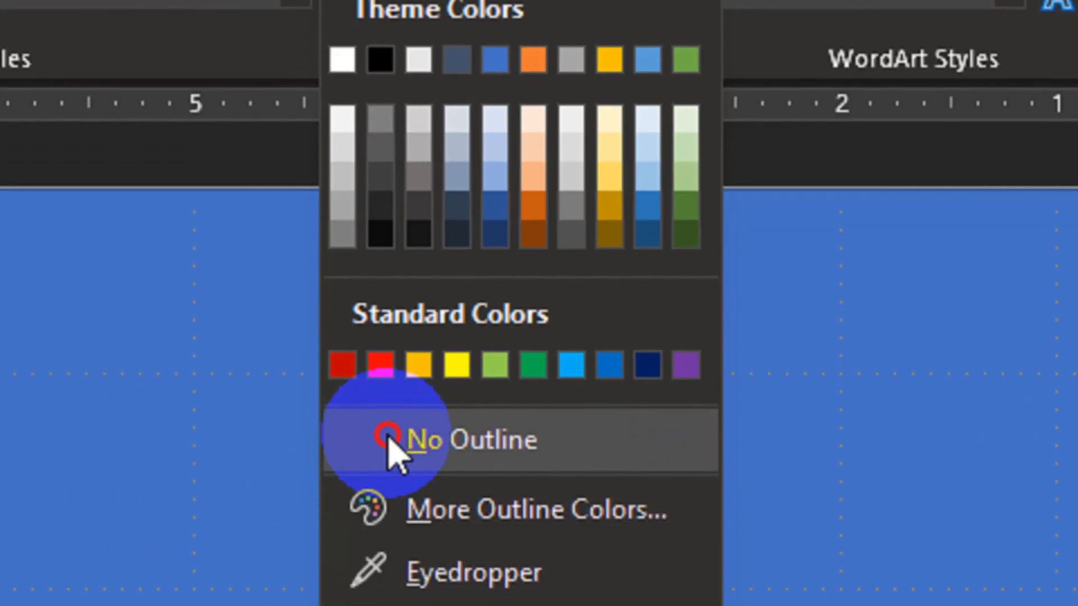
{"action": "left_click", "coordinate": [392, 443]}
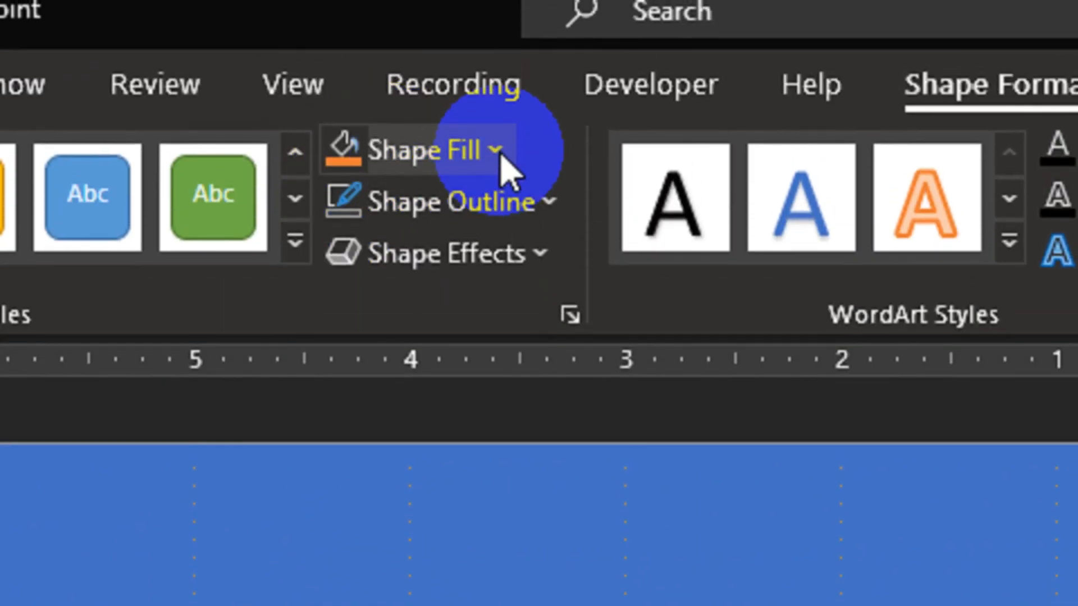
{"action": "left_click", "coordinate": [496, 150]}
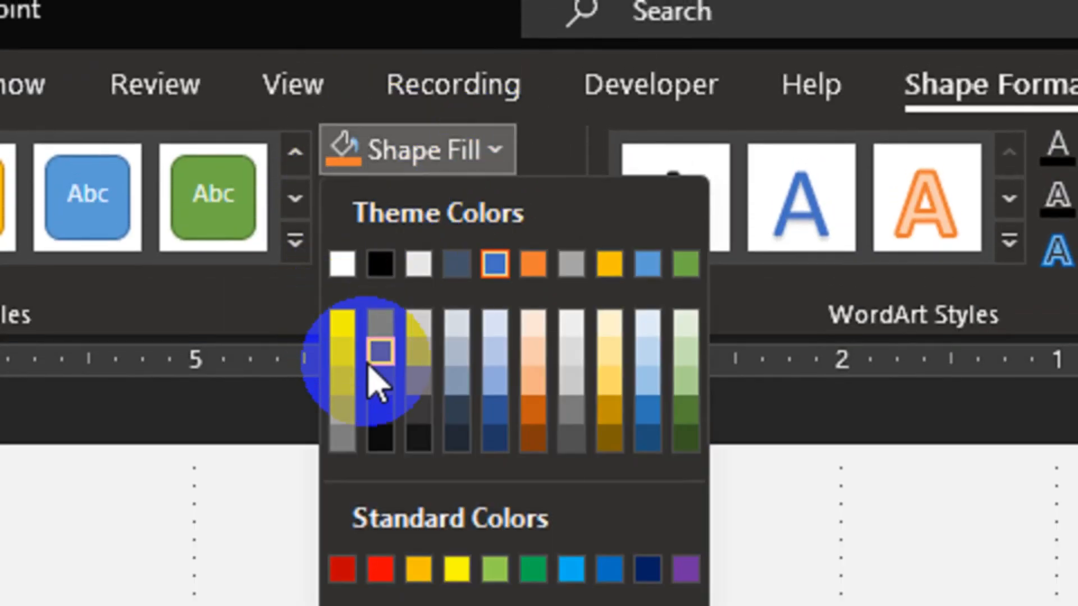
{"action": "left_click", "coordinate": [344, 323]}
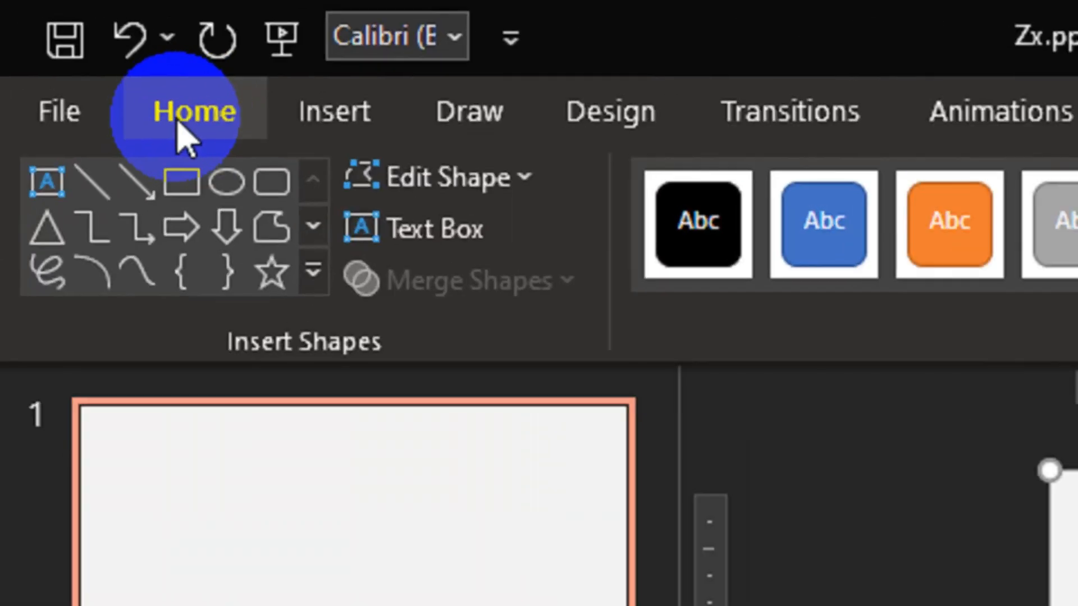
- Add a text box across the full slide width and enter the text CAMBODIA
{"action": "left_click", "coordinate": [45, 29]}
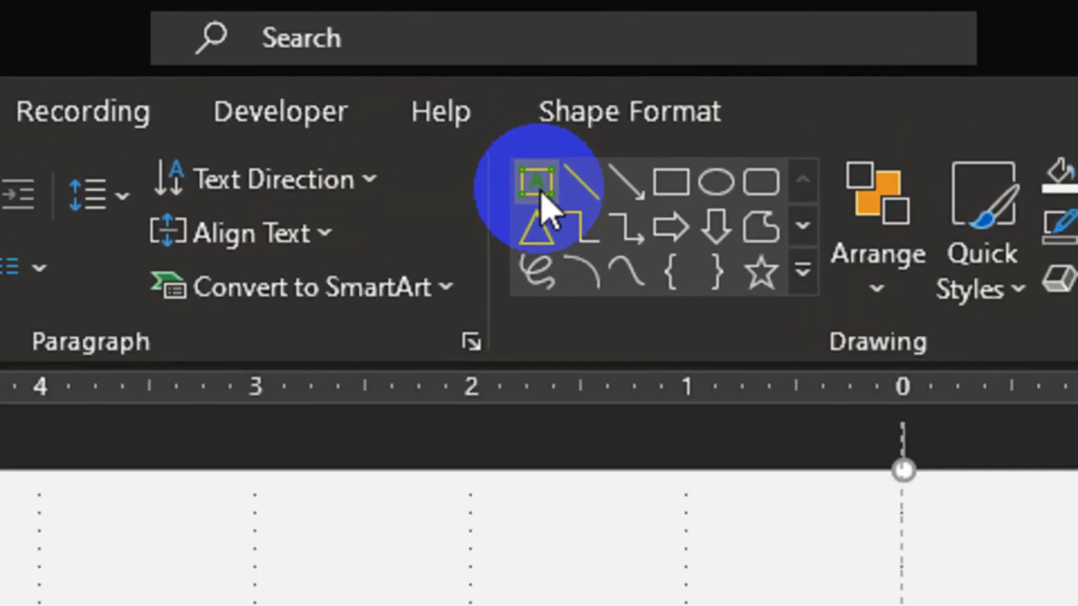
{"action": "left_click", "coordinate": [537, 184]}
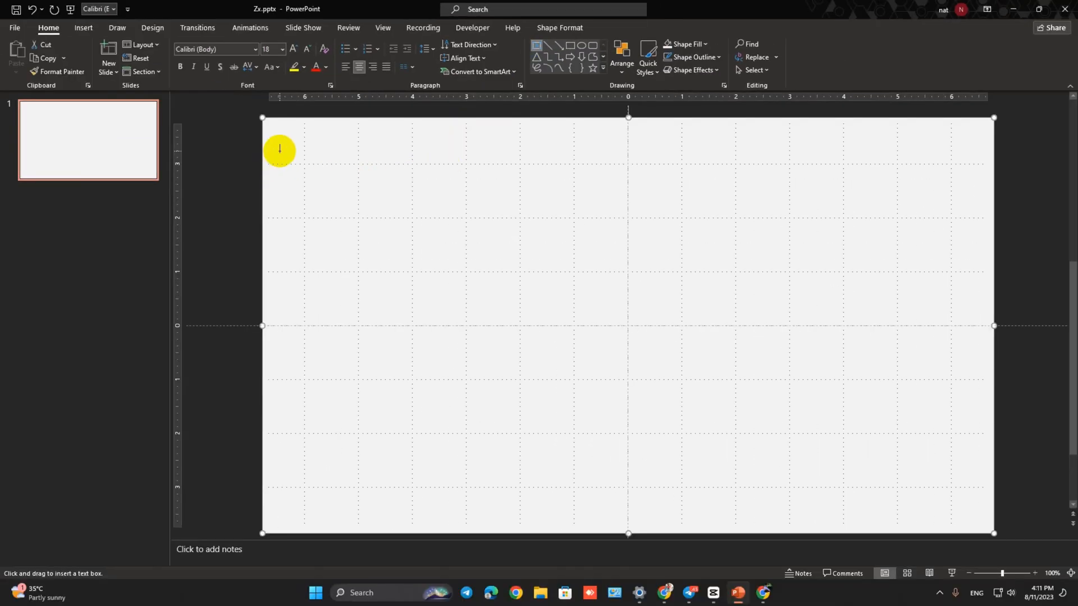
{"action": "left_click_drag", "start_coordinate": [263, 165], "coordinate": [996, 396]}
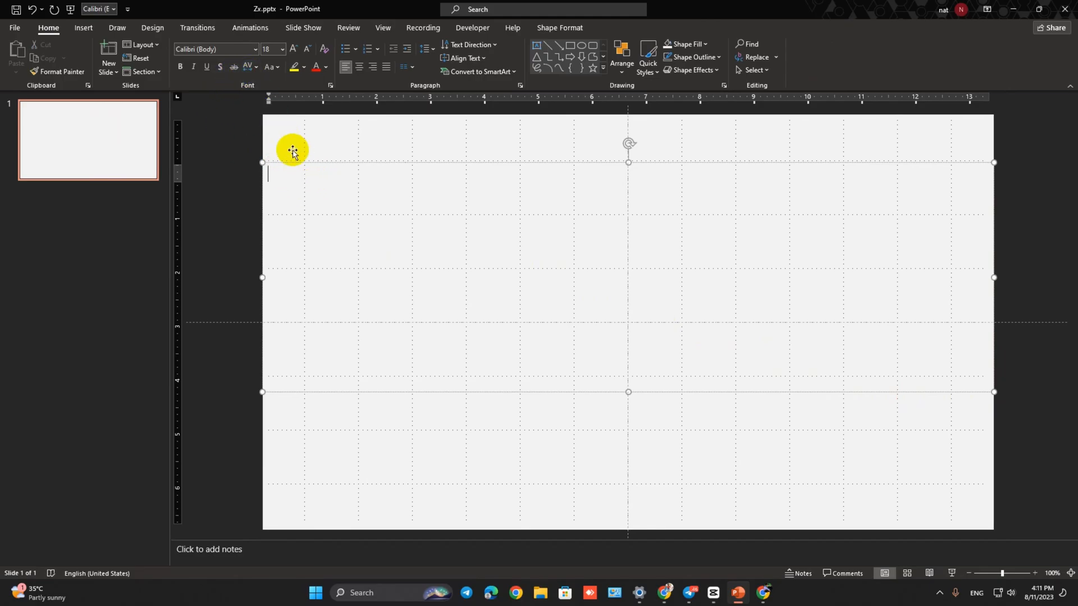
{"action": "type", "text": "CA"}
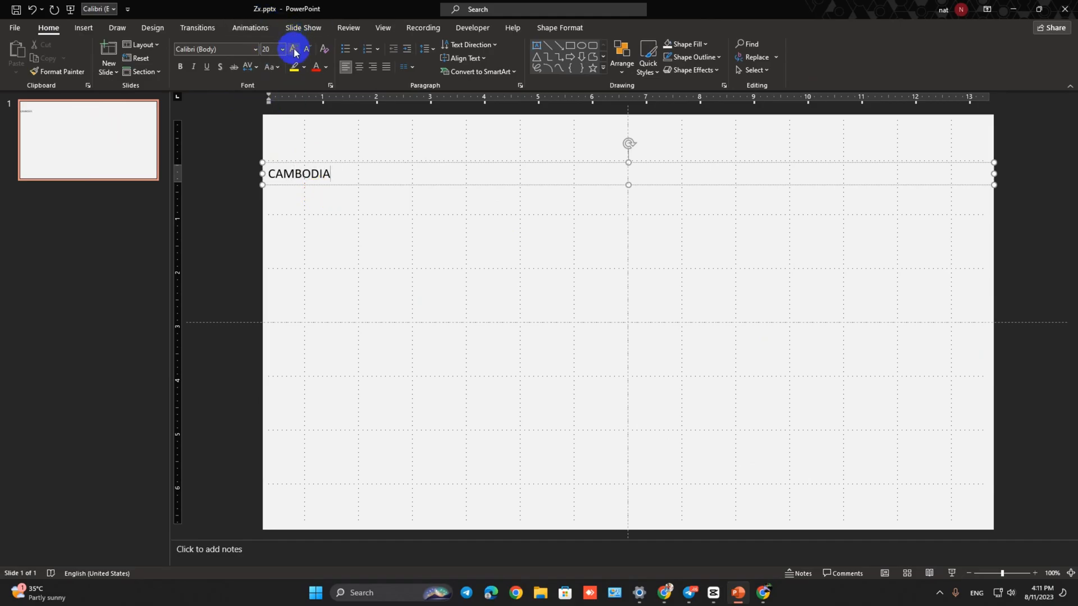
{"action": "type", "text": "MBODIA"}
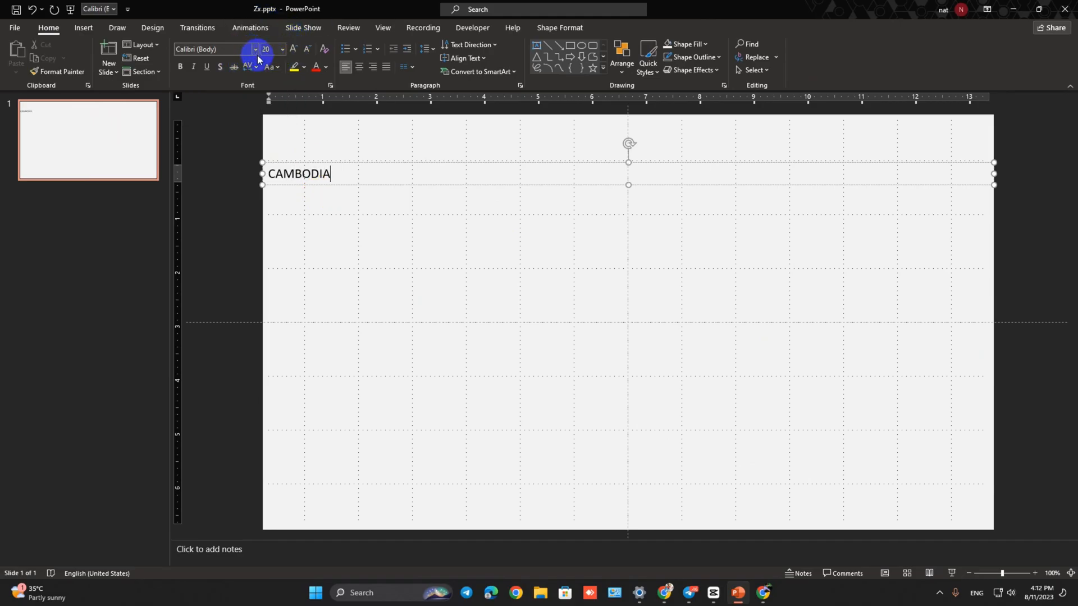
- Format the CAMBODIA text in the AKbalthom Kulen font at size 180
{"action": "key", "text": "ctrl+a"}
{"action": "left_click", "coordinate": [254, 50]}
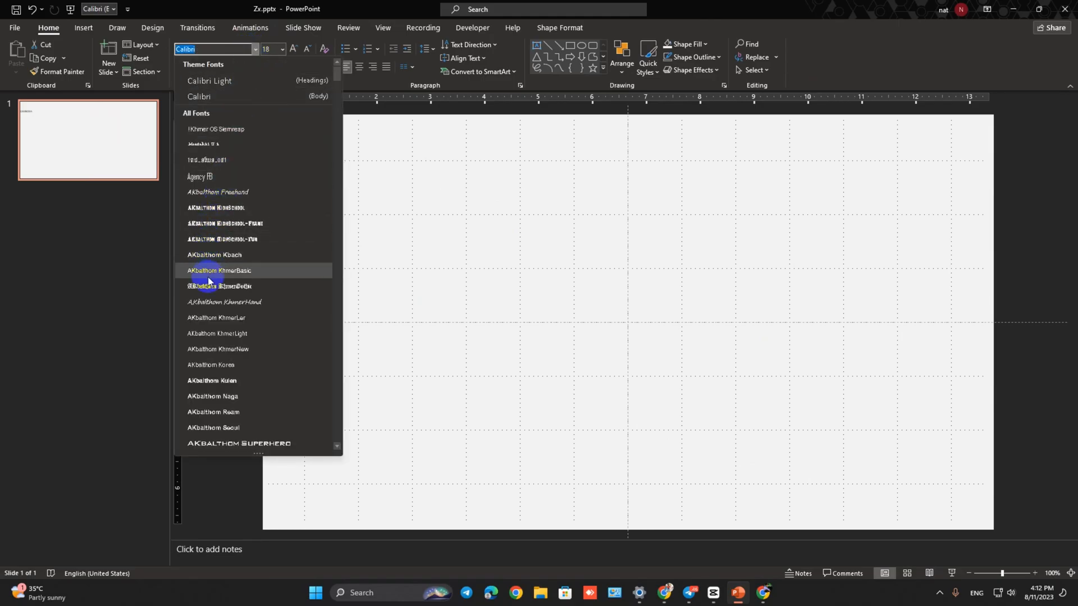
{"action": "left_click", "coordinate": [221, 382]}
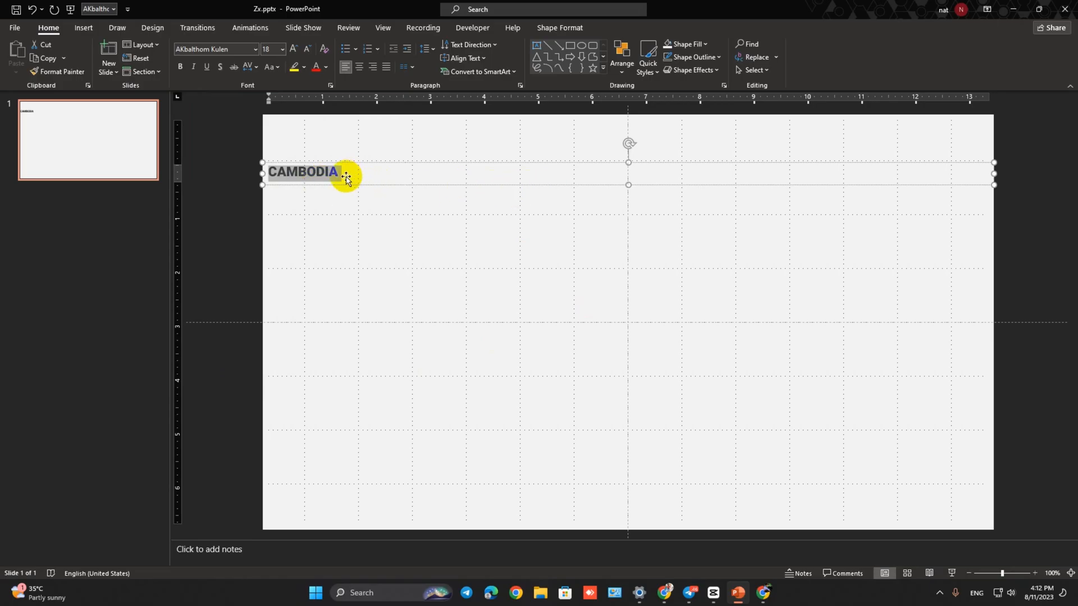
{"action": "left_click", "coordinate": [271, 49]}
{"action": "type", "text": "180"}
{"action": "key", "text": "Return"}
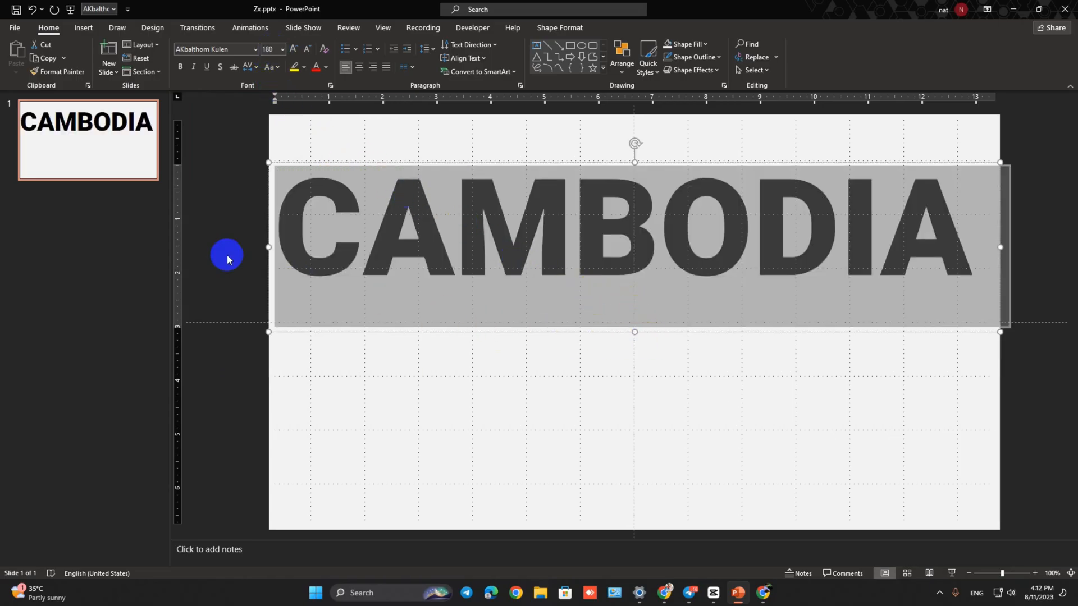
- Move the CAMBODIA text box down to the middle of the slide and nudge it until the letters are centred
{"action": "left_click", "coordinate": [224, 169]}
{"action": "left_click", "coordinate": [614, 205]}
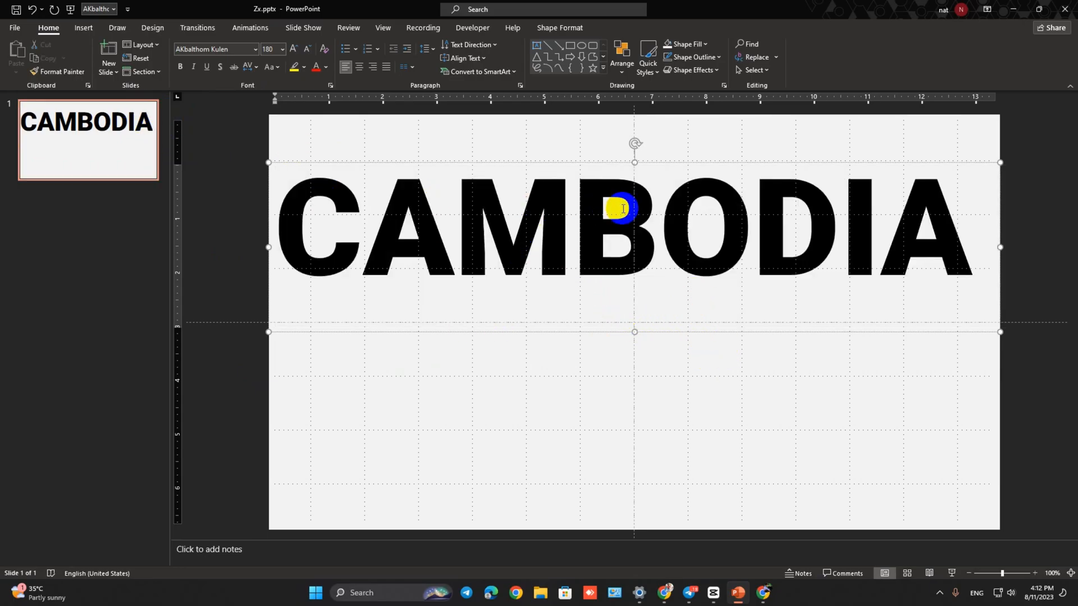
{"action": "left_click_drag", "start_coordinate": [601, 161], "coordinate": [613, 256]}
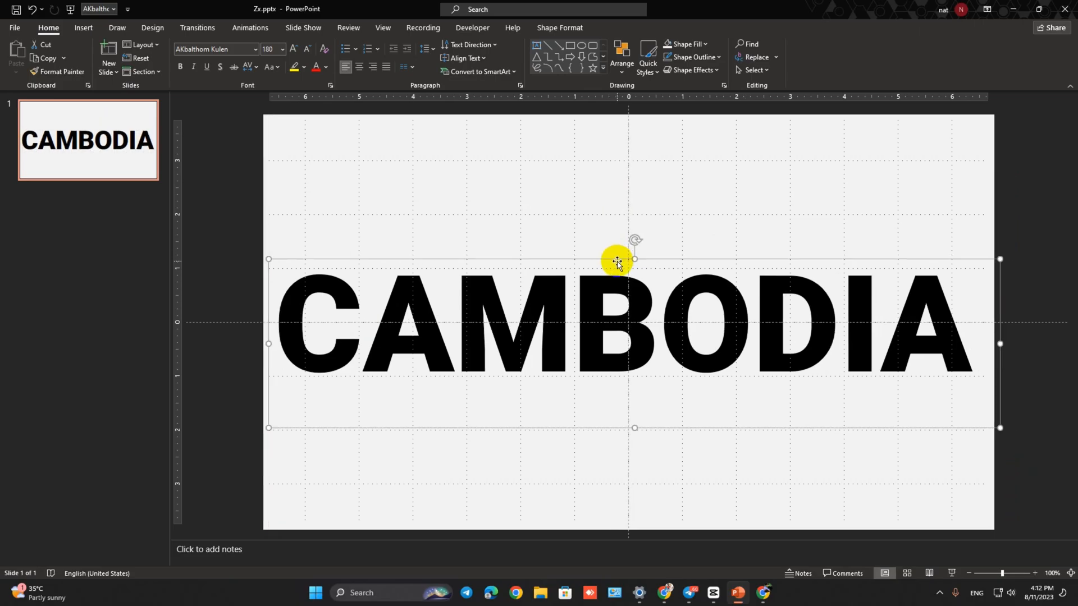
{"action": "key", "text": "ctrl+z"}
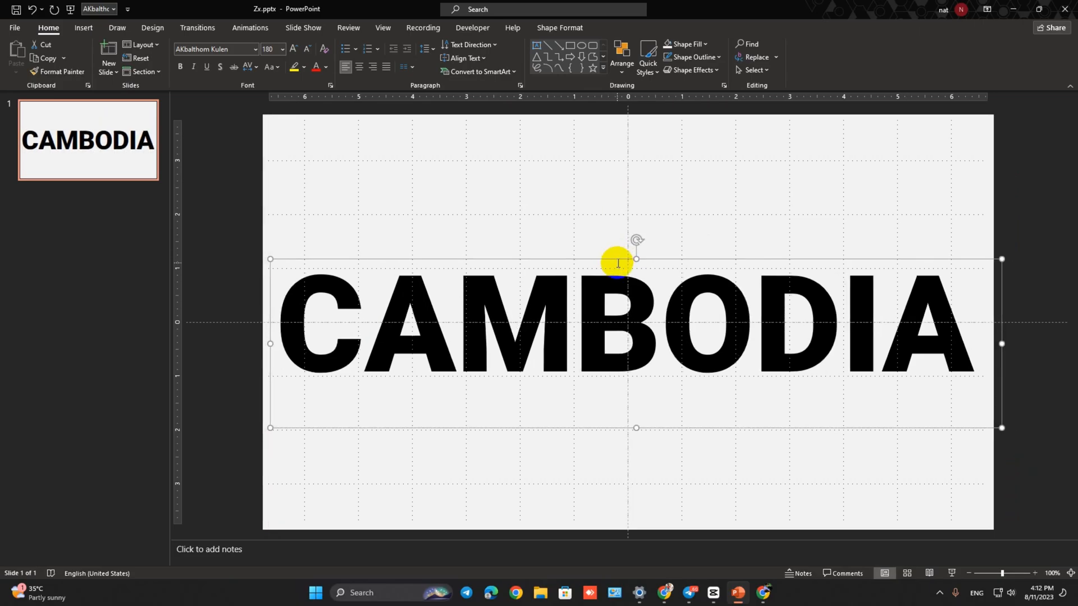
{"action": "key", "text": "ctrl+Right"}
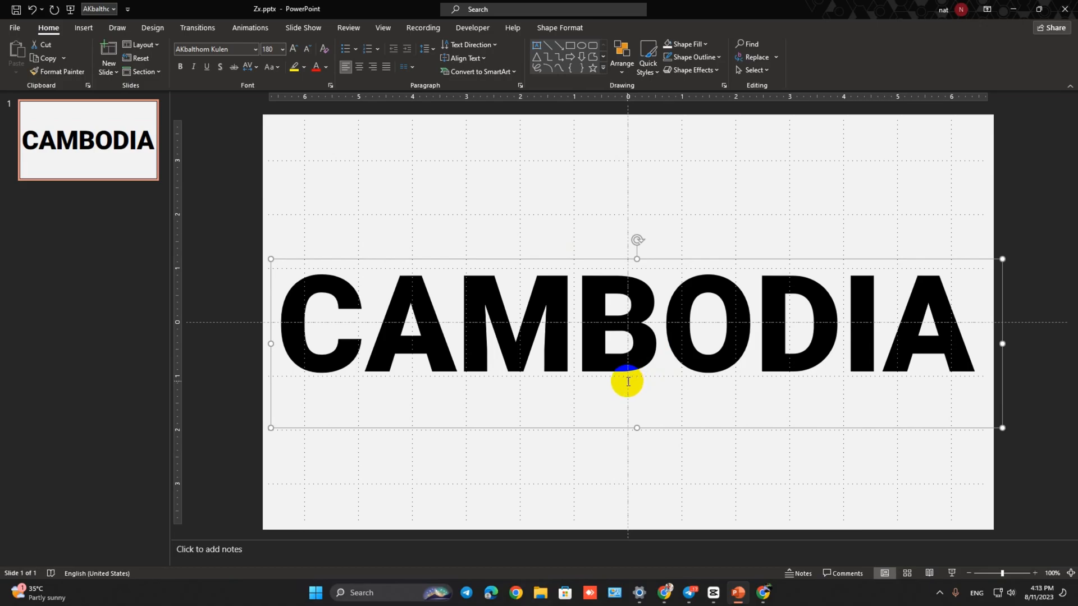
{"action": "key", "text": "ctrl+Up"}
{"action": "key", "text": "ctrl+Up"}
{"action": "key", "text": "ctrl+Up"}
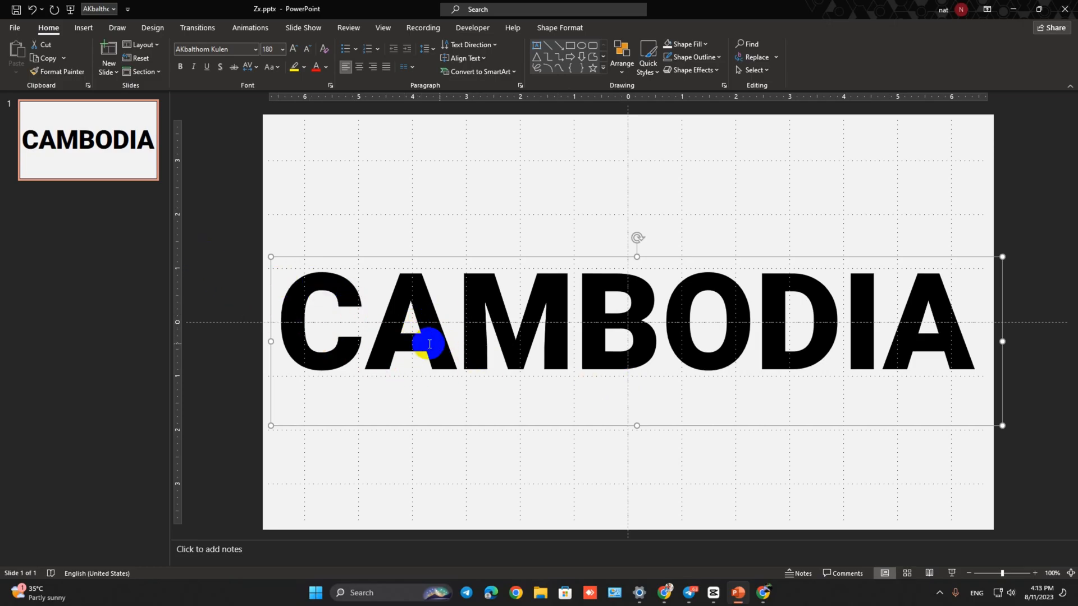
- Subtract the CAMBODIA text from the light grey rectangle with Merge Shapes, cutting the letters out over the picture
{"action": "left_click", "coordinate": [460, 175]}
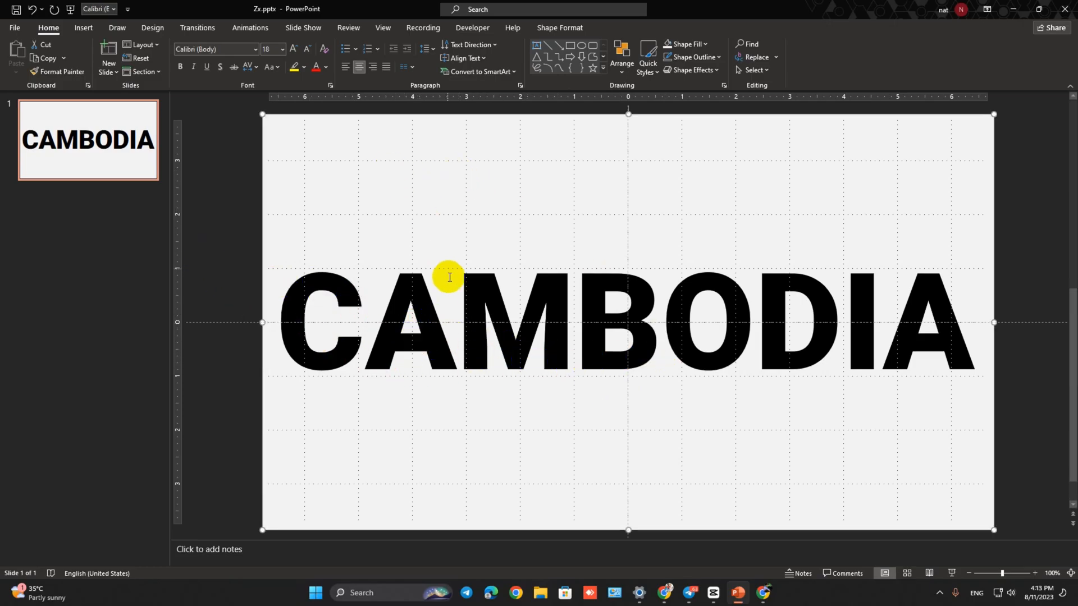
{"action": "left_click", "coordinate": [420, 295], "text": "shift"}
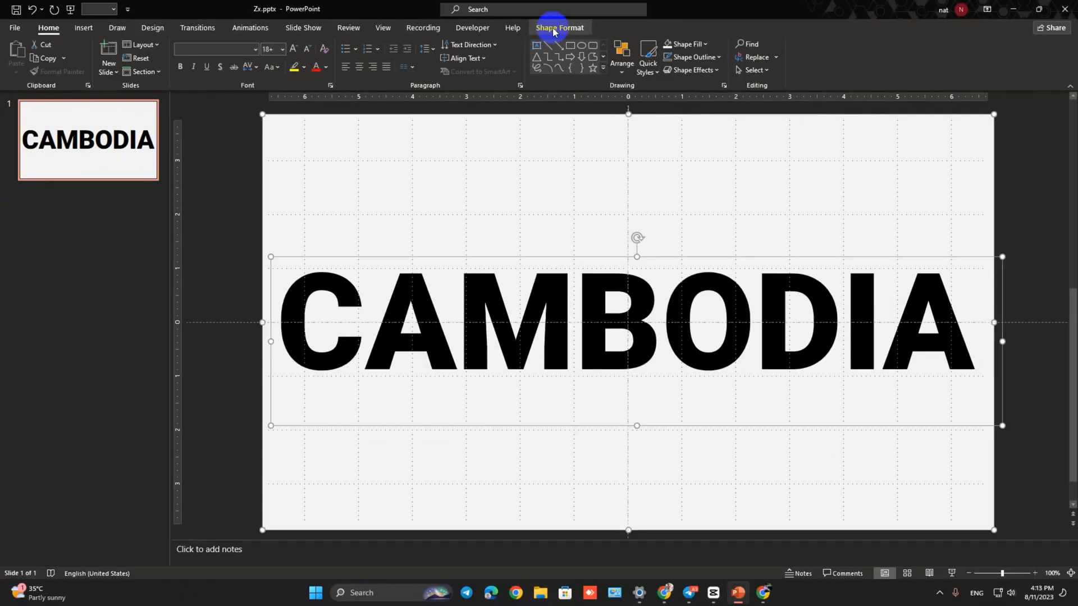
{"action": "left_click", "coordinate": [541, 118]}
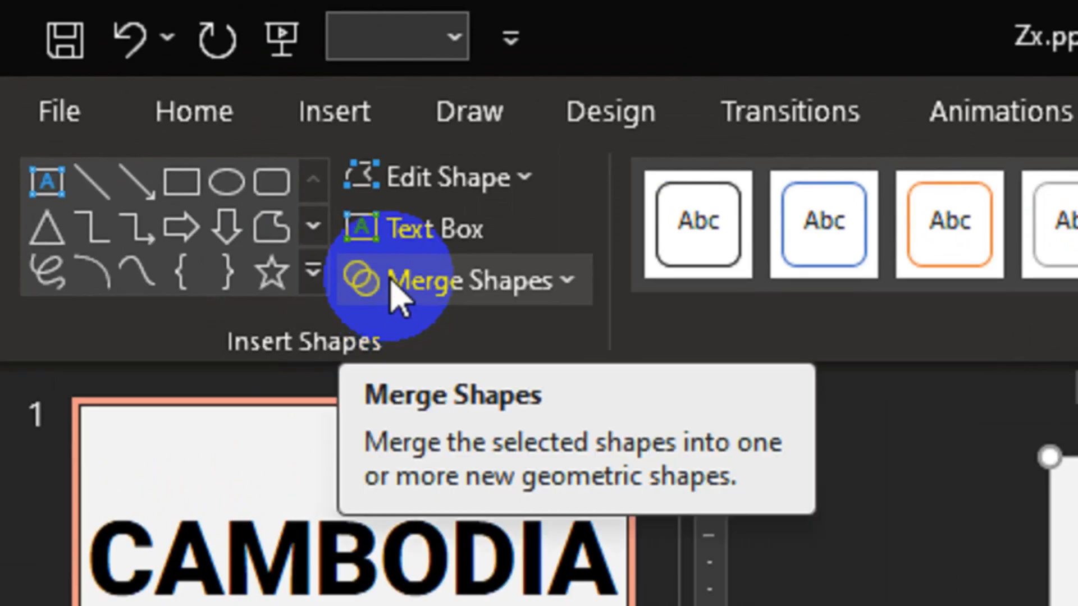
{"action": "left_click", "coordinate": [391, 283]}
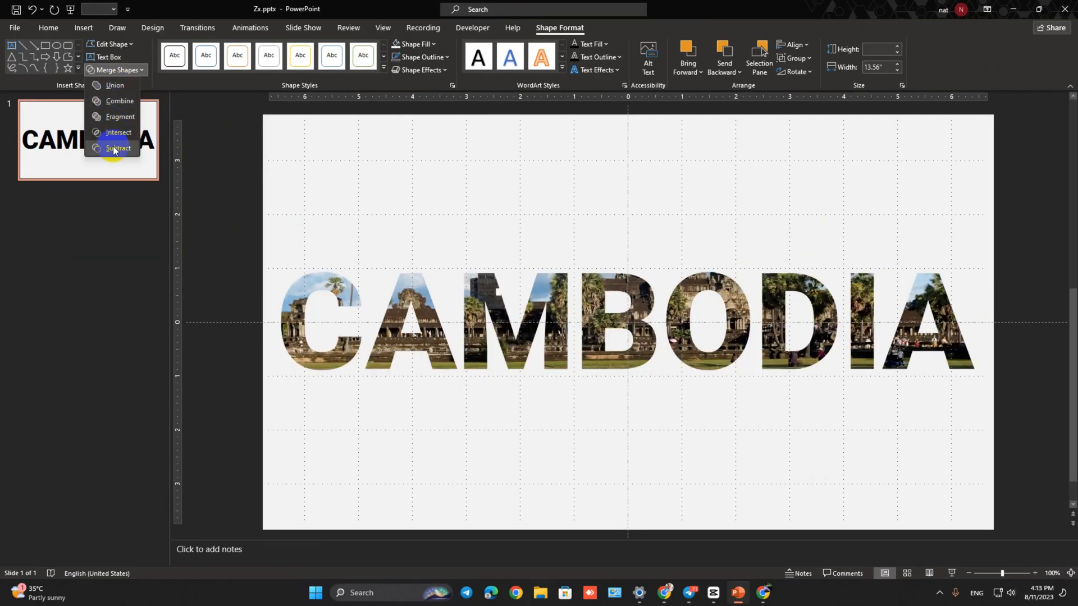
{"action": "left_click", "coordinate": [115, 148]}
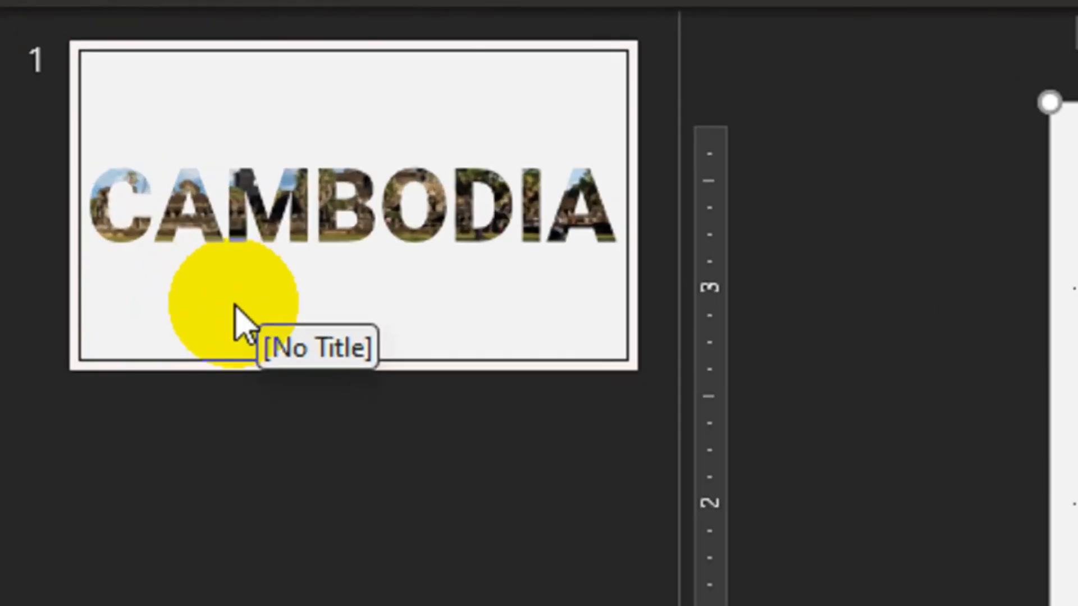
- Duplicate slide 1 and, on the copy, enlarge the cut-out CAMBODIA shape far beyond the slide edges
{"action": "right_click", "coordinate": [56, 160]}
{"action": "left_click", "coordinate": [337, 474]}
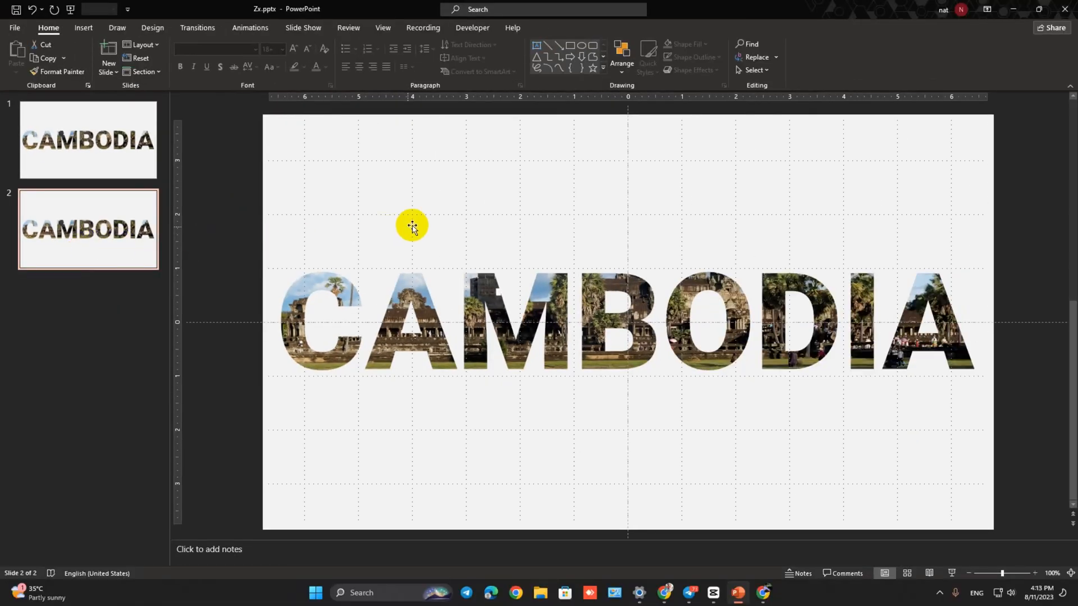
{"action": "left_click", "coordinate": [430, 222]}
{"action": "left_click_drag", "start_coordinate": [402, 203], "coordinate": [536, 282]}
{"action": "scroll", "coordinate": [466, 258], "scroll_direction": "down", "scroll_amount": 9}
{"action": "left_click_drag", "start_coordinate": [606, 310], "coordinate": [154, 53]}
{"action": "left_click_drag", "start_coordinate": [712, 428], "coordinate": [1064, 585]}
{"action": "left_click_drag", "start_coordinate": [403, 232], "coordinate": [972, 484]}
{"action": "left_click_drag", "start_coordinate": [457, 187], "coordinate": [2, 2]}
{"action": "left_click_drag", "start_coordinate": [456, 205], "coordinate": [200, 243]}
{"action": "left_click_drag", "start_coordinate": [842, 482], "coordinate": [926, 522]}
{"action": "left_click_drag", "start_coordinate": [363, 262], "coordinate": [905, 478]}
{"action": "left_click_drag", "start_coordinate": [481, 267], "coordinate": [187, 80]}
{"action": "left_click_drag", "start_coordinate": [739, 337], "coordinate": [299, 125]}
{"action": "left_click_drag", "start_coordinate": [686, 477], "coordinate": [340, 238]}
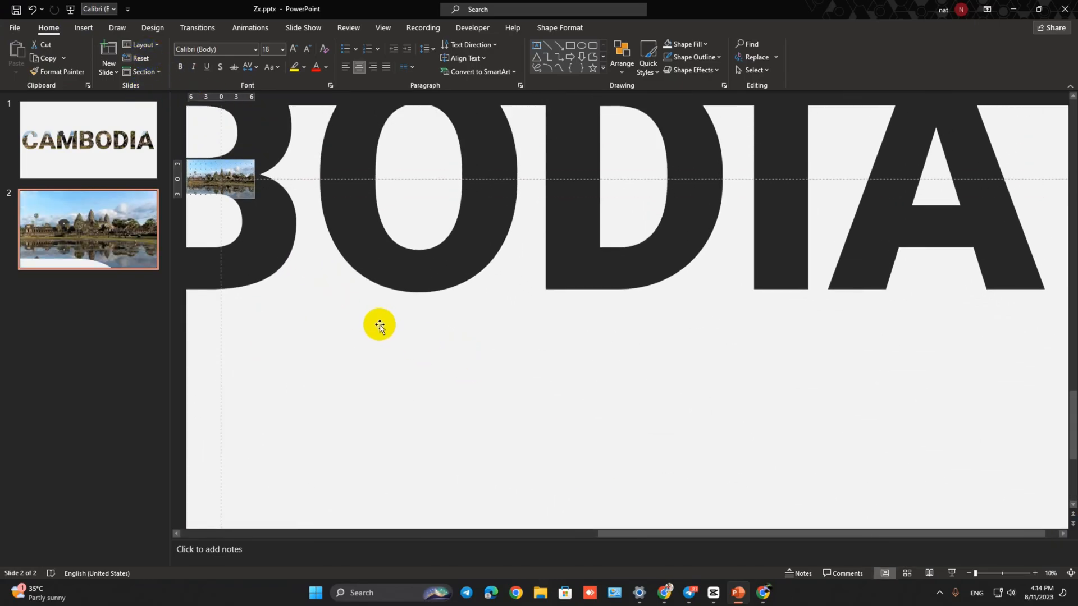
- Enlarge and reposition the cut-out shape further so the slide lies entirely inside the letter B's opening, leaving the picture uncovered
{"action": "left_click_drag", "start_coordinate": [305, 300], "coordinate": [461, 388]}
{"action": "left_click_drag", "start_coordinate": [451, 261], "coordinate": [875, 570]}
{"action": "left_click_drag", "start_coordinate": [331, 262], "coordinate": [926, 587]}
{"action": "left_click_drag", "start_coordinate": [474, 303], "coordinate": [188, 90]}
{"action": "left_click_drag", "start_coordinate": [358, 205], "coordinate": [348, 277]}
{"action": "left_click_drag", "start_coordinate": [721, 536], "coordinate": [659, 534]}
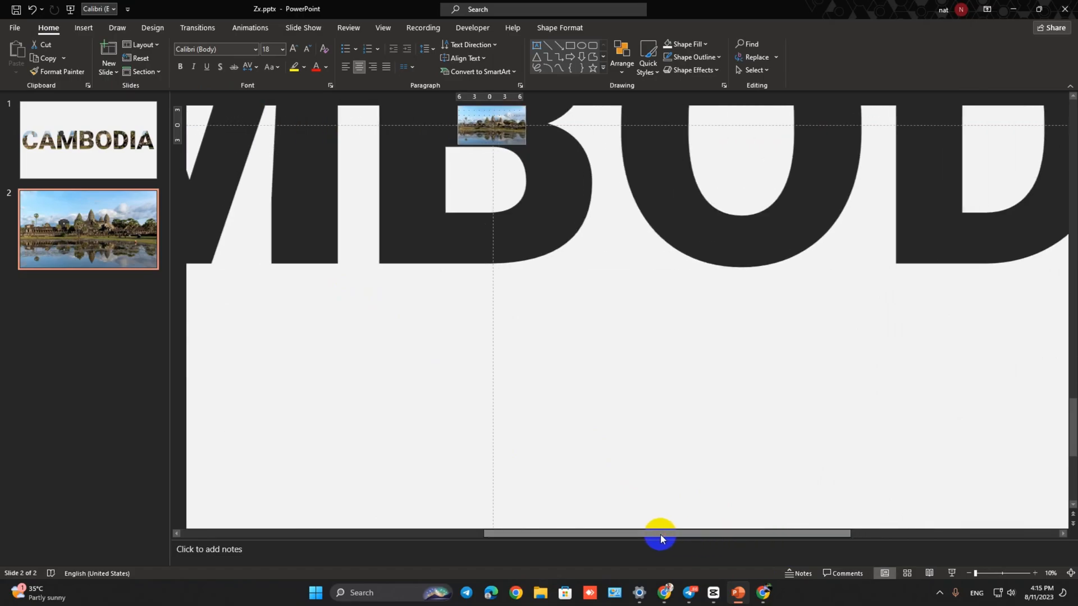
{"action": "scroll", "coordinate": [497, 393], "scroll_direction": "up", "scroll_amount": 3}
{"action": "scroll", "coordinate": [496, 388], "scroll_direction": "up", "scroll_amount": 2}
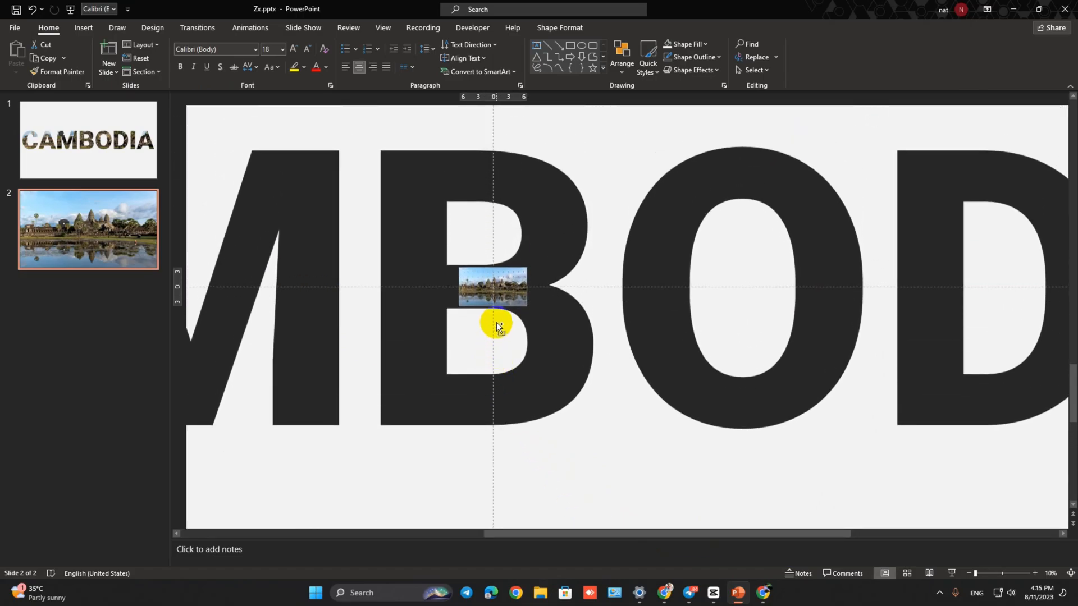
{"action": "scroll", "coordinate": [496, 322], "scroll_direction": "up", "scroll_amount": 4, "text": "ctrl"}
{"action": "scroll", "coordinate": [515, 306], "scroll_direction": "up", "scroll_amount": 2, "text": "ctrl"}
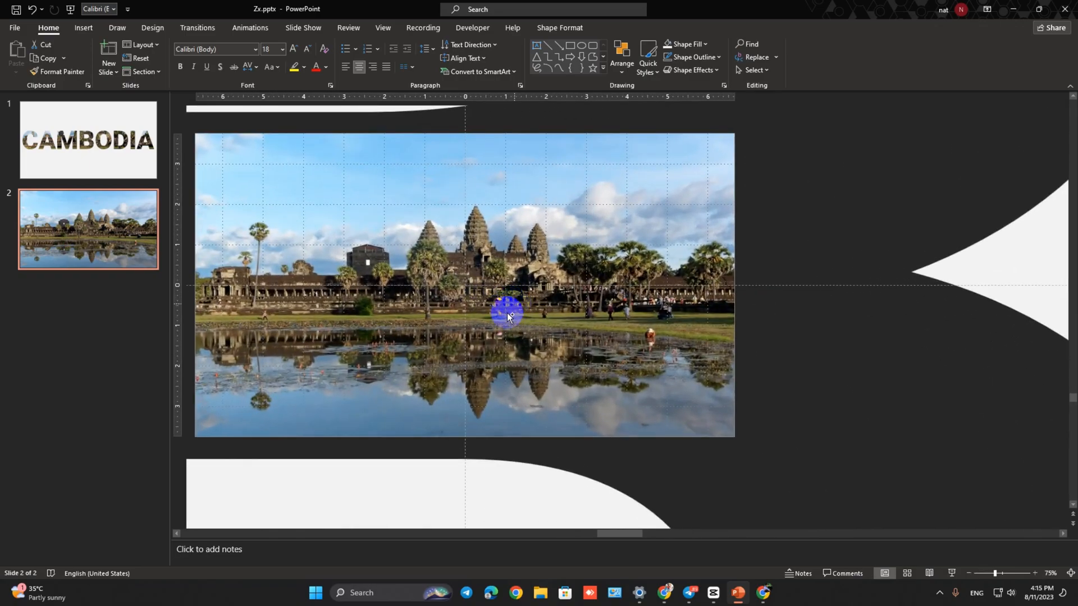
{"action": "scroll", "coordinate": [416, 345], "scroll_direction": "down", "scroll_amount": 1, "text": "ctrl"}
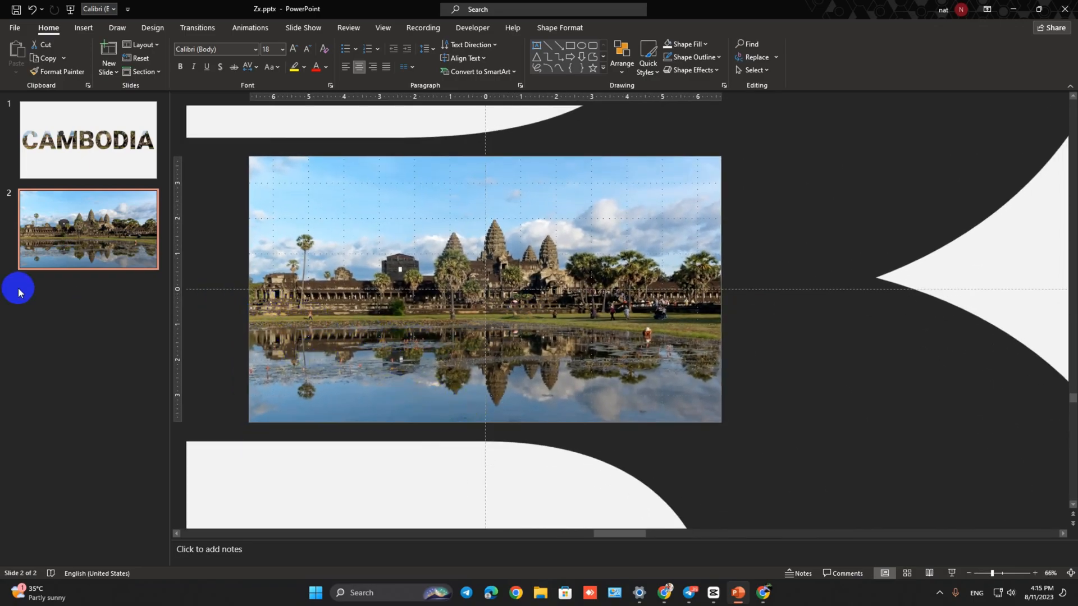
- Duplicate slide 2
{"action": "right_click", "coordinate": [80, 243]}
{"action": "left_click", "coordinate": [120, 333]}
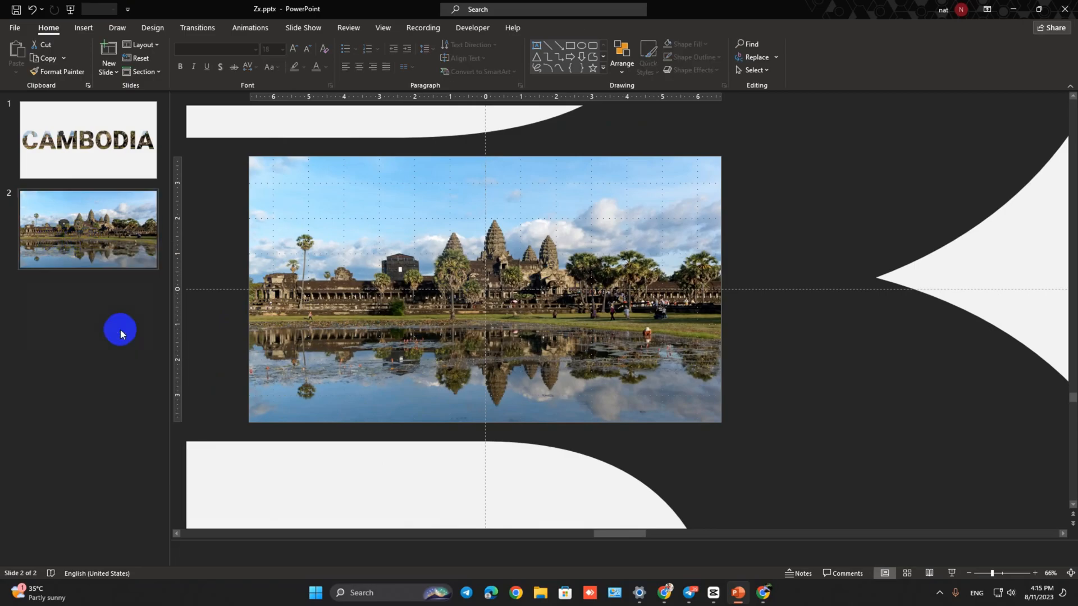
- Replace the picture on slide 3 with the golden misty temple picture and stretch it vertically to 7.5" so it fills the slide
{"action": "left_click", "coordinate": [346, 325]}
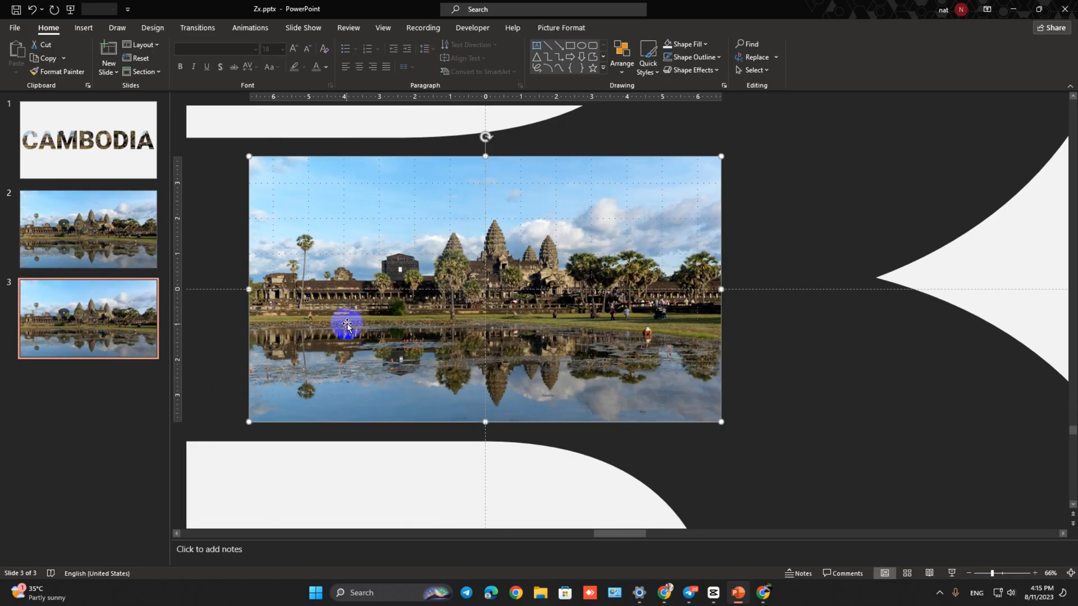
{"action": "key", "text": "Delete"}
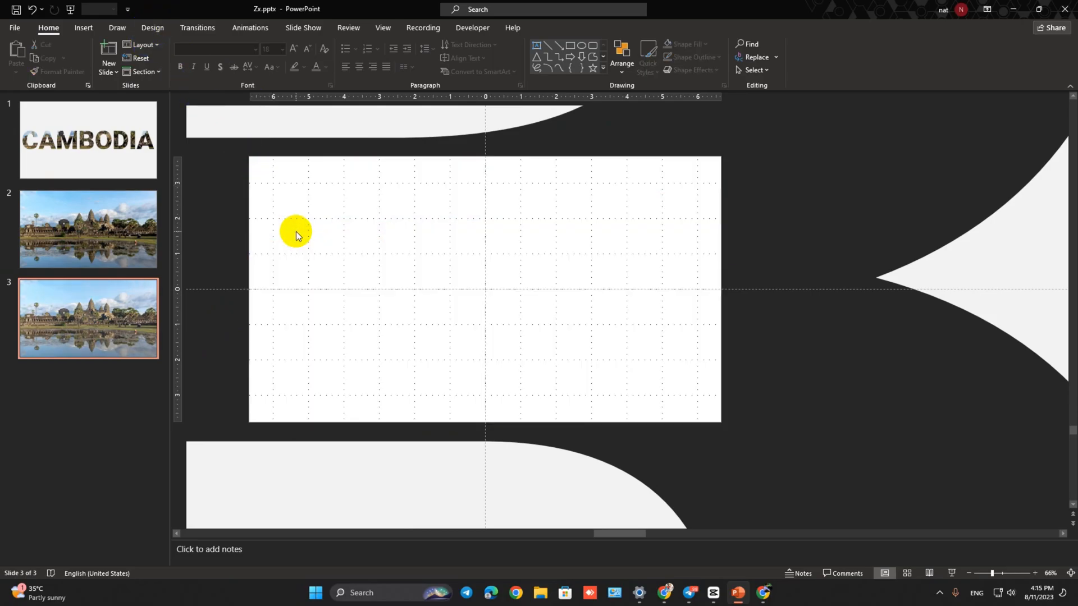
{"action": "left_click", "coordinate": [85, 32]}
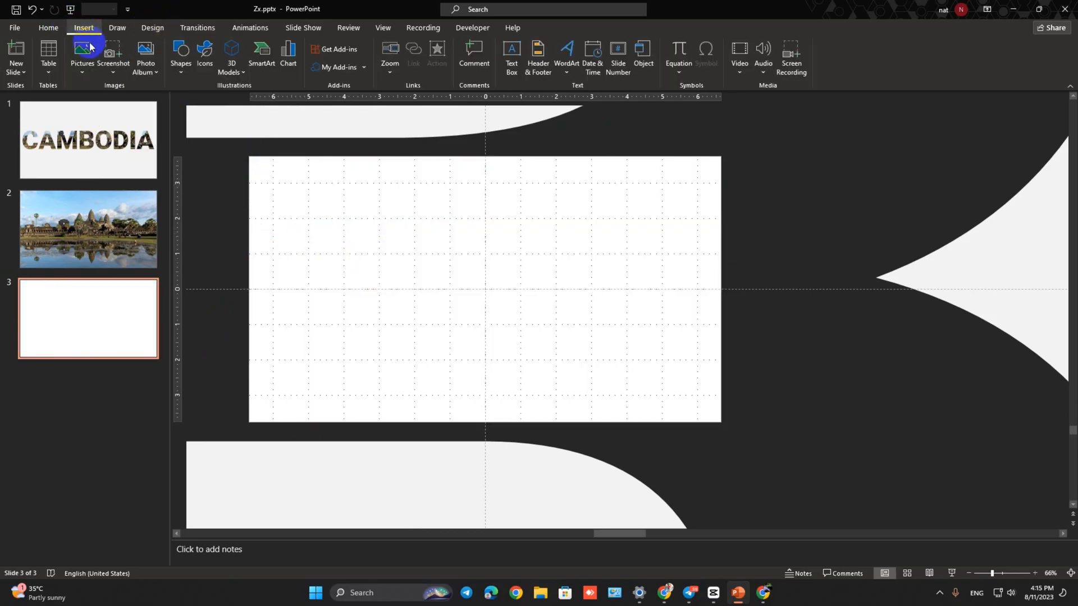
{"action": "left_click", "coordinate": [82, 55]}
{"action": "left_click", "coordinate": [104, 109]}
{"action": "left_click", "coordinate": [192, 102]}
{"action": "left_click", "coordinate": [435, 284]}
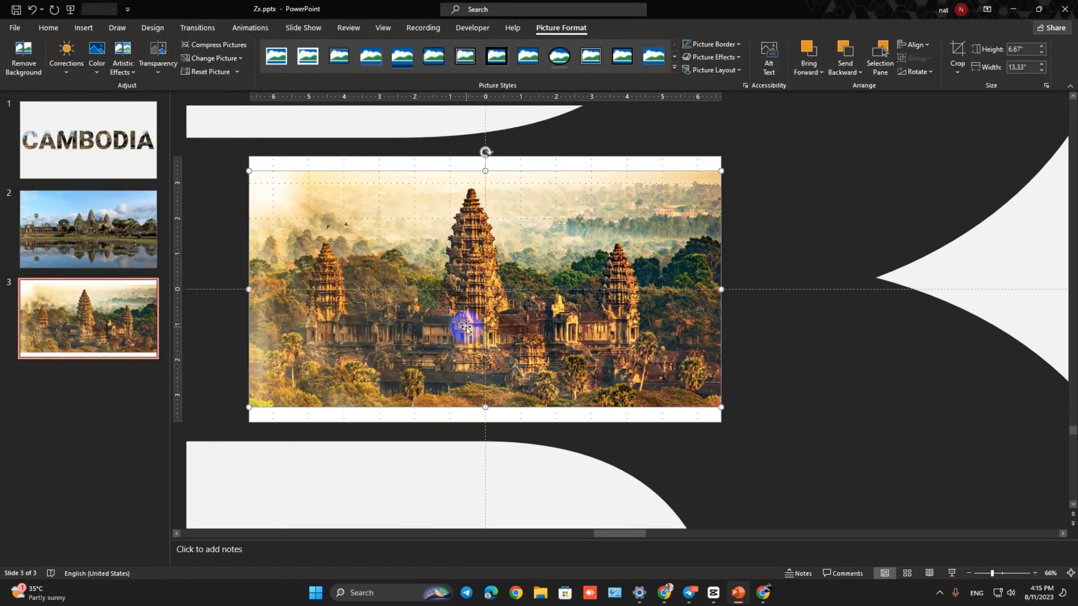
{"action": "left_click_drag", "start_coordinate": [486, 171], "coordinate": [486, 157]}
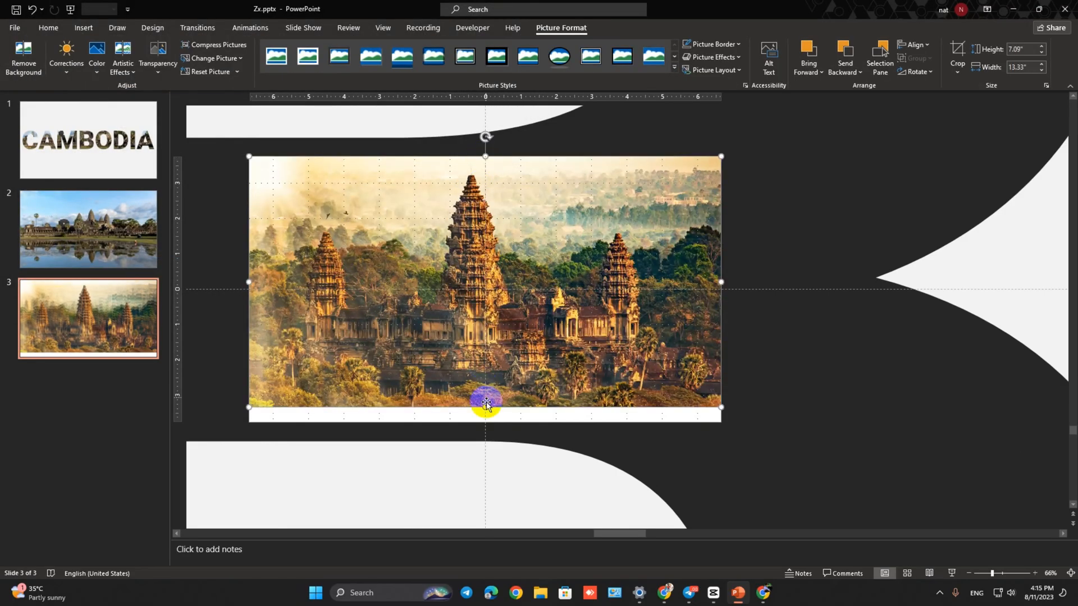
{"action": "left_click_drag", "start_coordinate": [485, 407], "coordinate": [485, 421]}
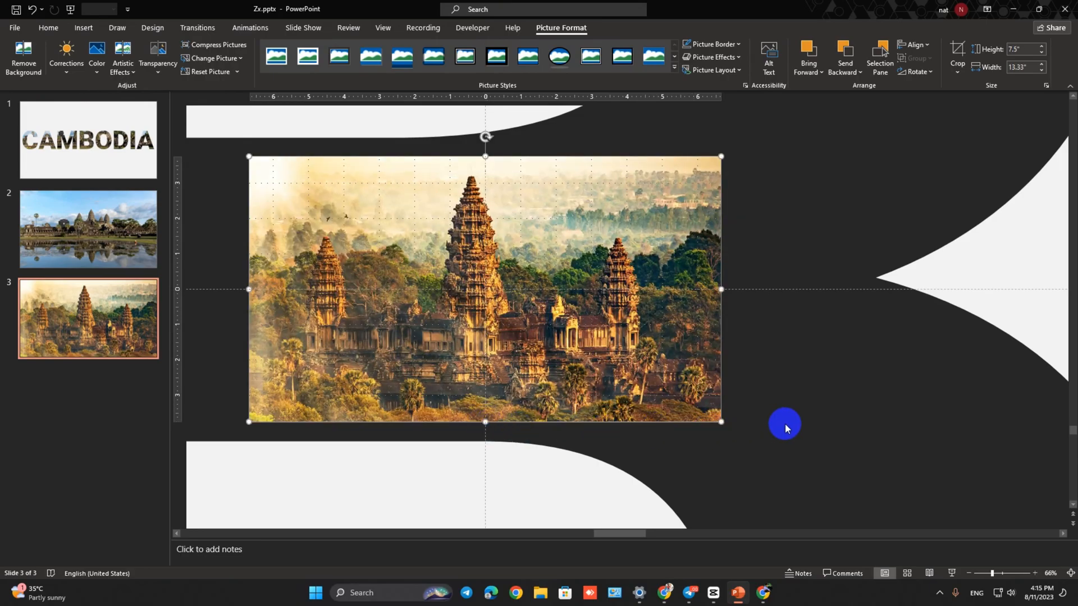
- Duplicate slide 1 and move the copy to the end of the presentation as slide 4
{"action": "left_click", "coordinate": [84, 158]}
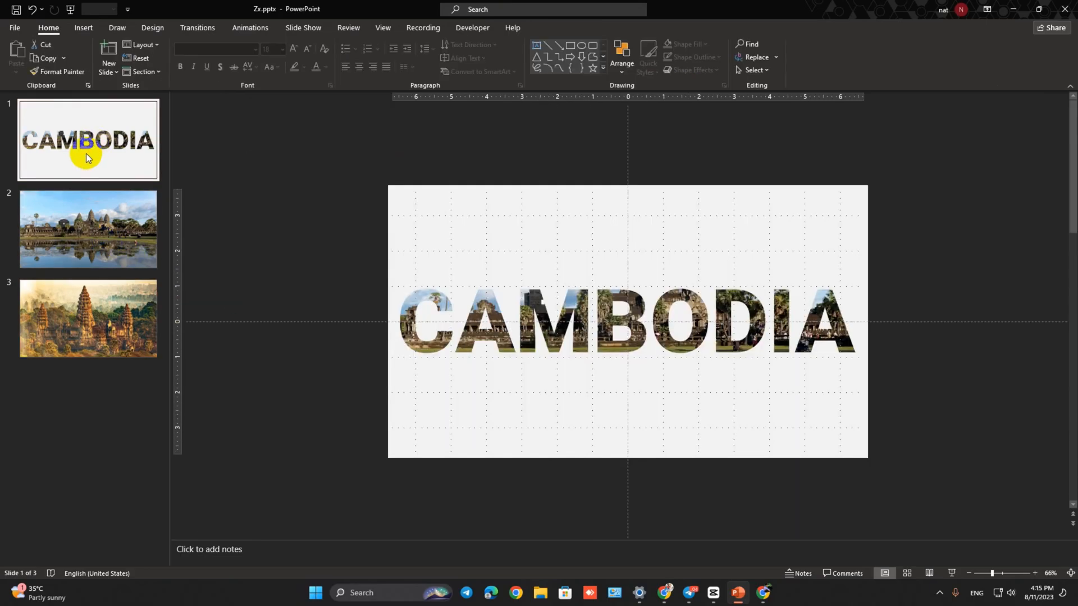
{"action": "right_click", "coordinate": [84, 156]}
{"action": "left_click", "coordinate": [135, 246]}
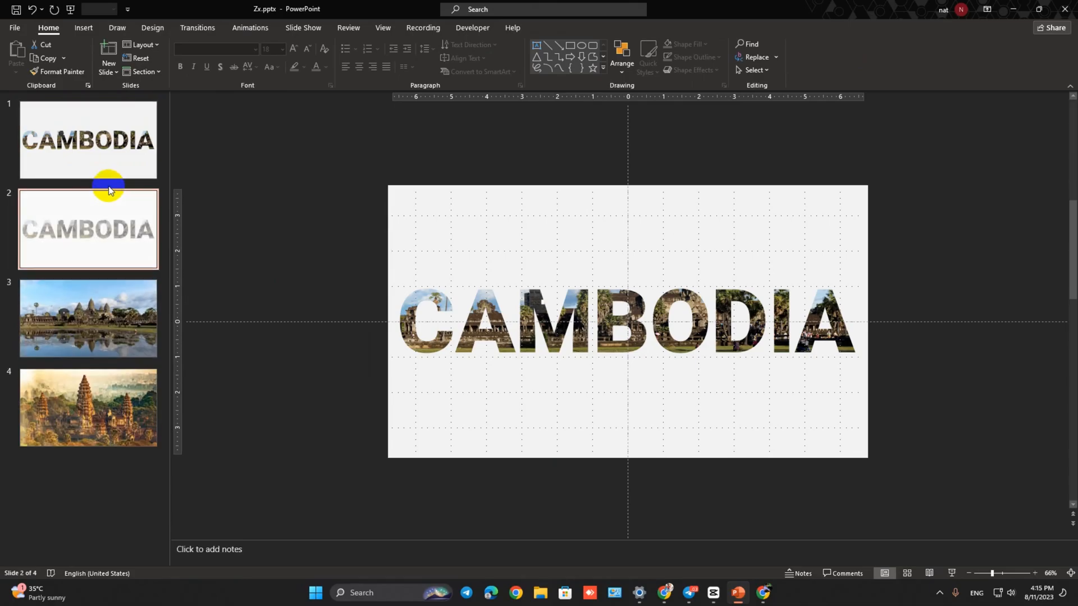
{"action": "left_click_drag", "start_coordinate": [93, 219], "coordinate": [91, 417]}
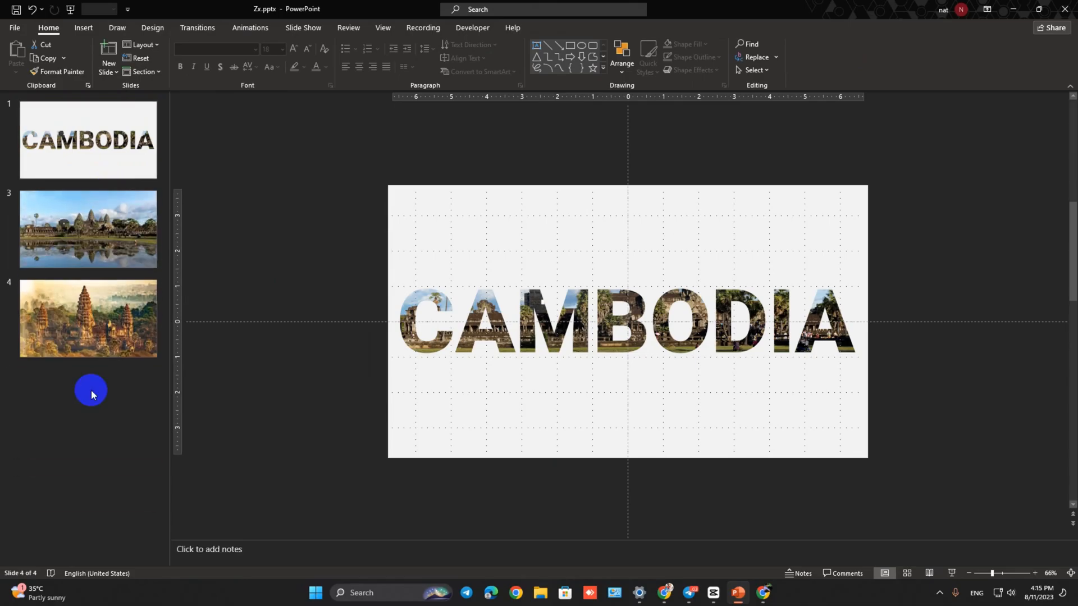
- On slide 4, shift the cut-out CAMBODIA shape down and replace the picture behind it with a copy of slide 3's temple picture
{"action": "left_click", "coordinate": [469, 266]}
{"action": "left_click_drag", "start_coordinate": [465, 239], "coordinate": [477, 347]}
{"action": "left_click", "coordinate": [465, 212]}
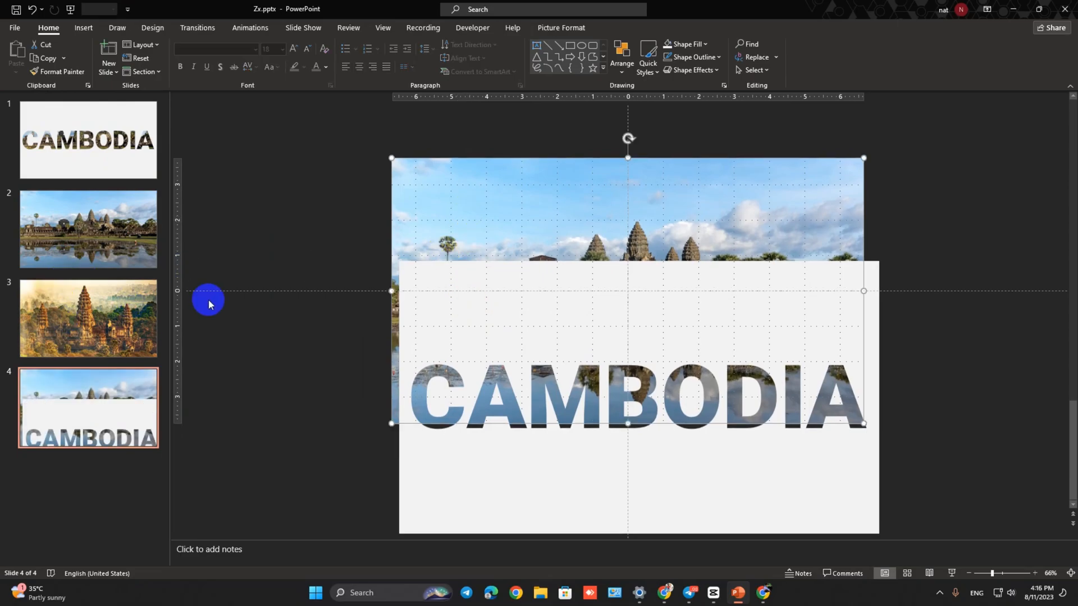
{"action": "left_click", "coordinate": [546, 217]}
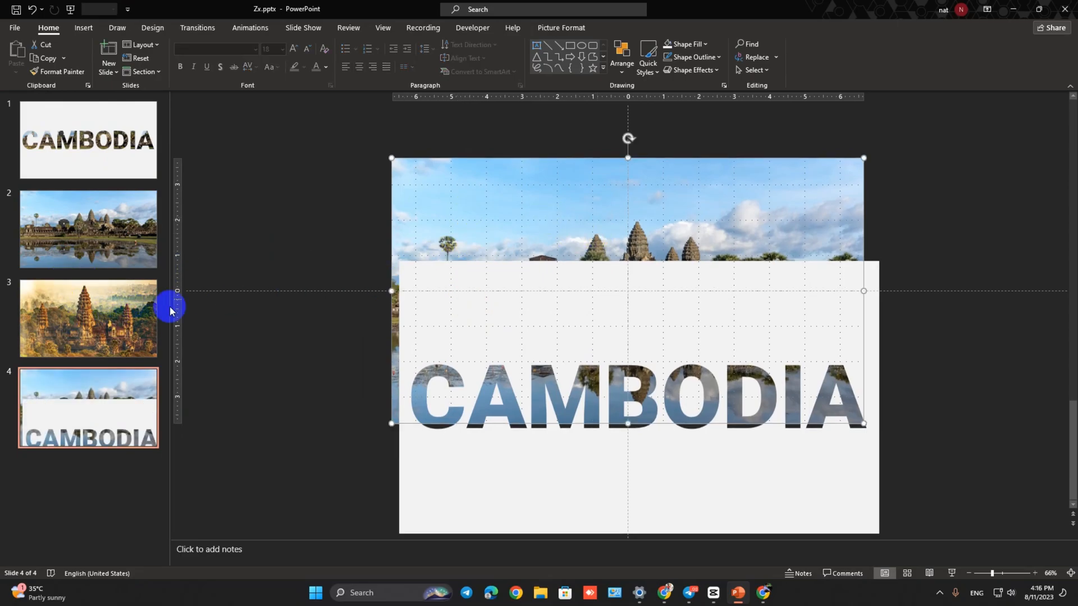
{"action": "scroll", "coordinate": [210, 304], "scroll_direction": "up", "scroll_amount": 1}
{"action": "left_click", "coordinate": [519, 240]}
{"action": "left_click", "coordinate": [89, 377]}
{"action": "left_click", "coordinate": [476, 222]}
{"action": "key", "text": "Delete"}
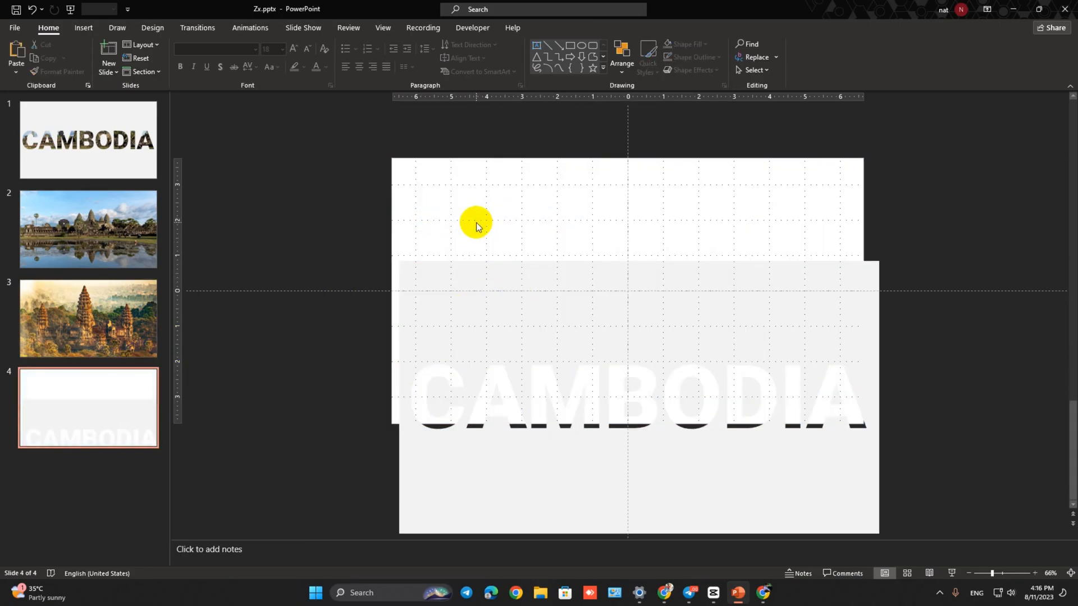
{"action": "key", "text": "ctrl+z"}
- Bring the cut-out CAMBODIA shape on slide 4 in front of the golden temple picture
{"action": "left_click", "coordinate": [696, 467]}
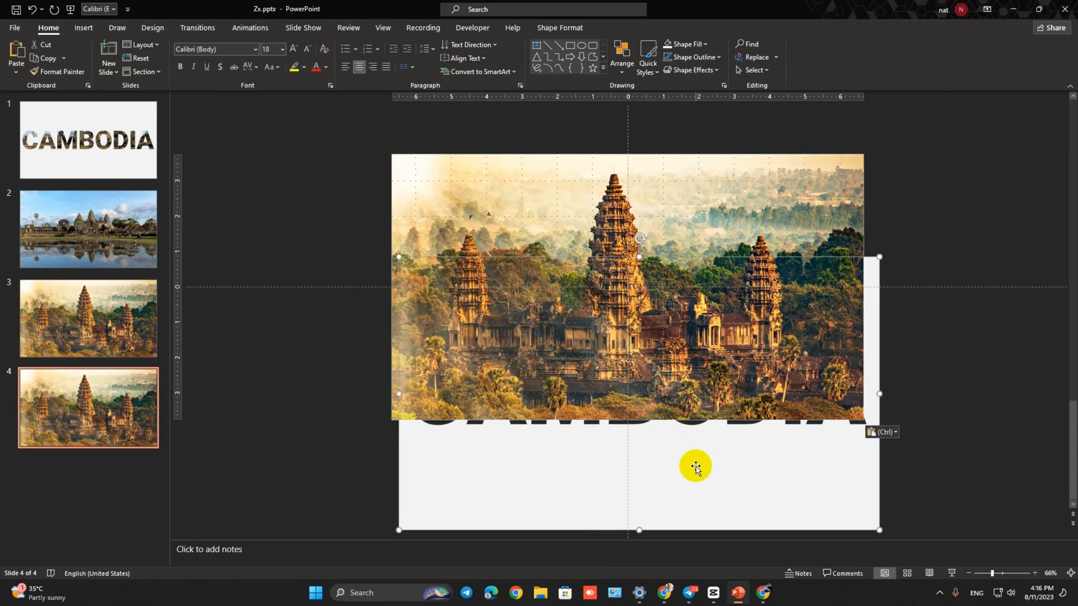
{"action": "right_click", "coordinate": [550, 458]}
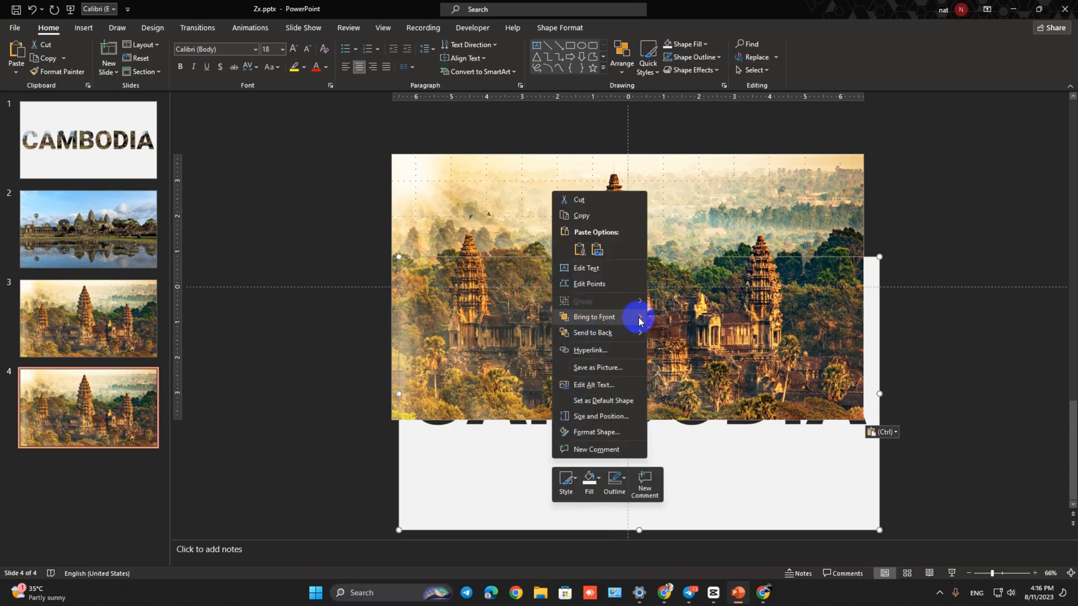
{"action": "mouse_move", "coordinate": [639, 320]}
{"action": "left_click", "coordinate": [677, 315]}
- Move the cut-out CAMBODIA shape back up and nudge it sideways until it covers the whole of slide 4
{"action": "left_click_drag", "start_coordinate": [601, 332], "coordinate": [606, 247]}
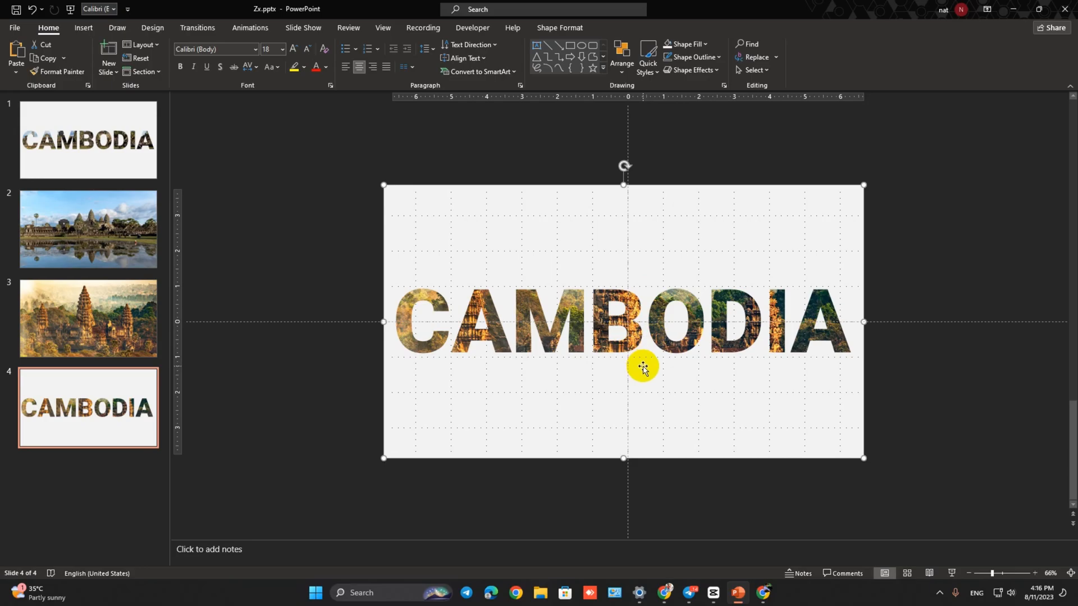
{"action": "key", "text": "ctrl+z"}
{"action": "key", "text": "ctrl+Right"}
{"action": "key", "text": "ctrl+Right"}
{"action": "key", "text": "ctrl+Right"}
{"action": "key", "text": "ctrl+Right"}
{"action": "key", "text": "ctrl+Right"}
{"action": "key", "text": "ctrl+Right"}
{"action": "key", "text": "ctrl+Right"}
{"action": "key", "text": "ctrl+Right"}
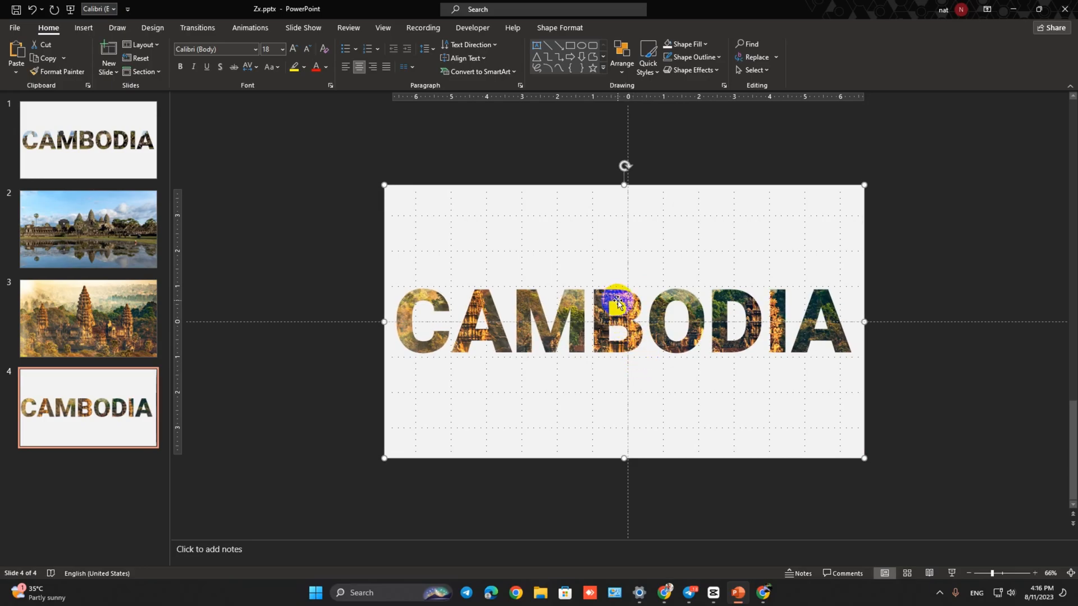
{"action": "key", "text": "ctrl+Left"}
{"action": "key", "text": "ctrl+Left"}
- Try the Morph and Fade transitions on slide 1
{"action": "left_click", "coordinate": [112, 178]}
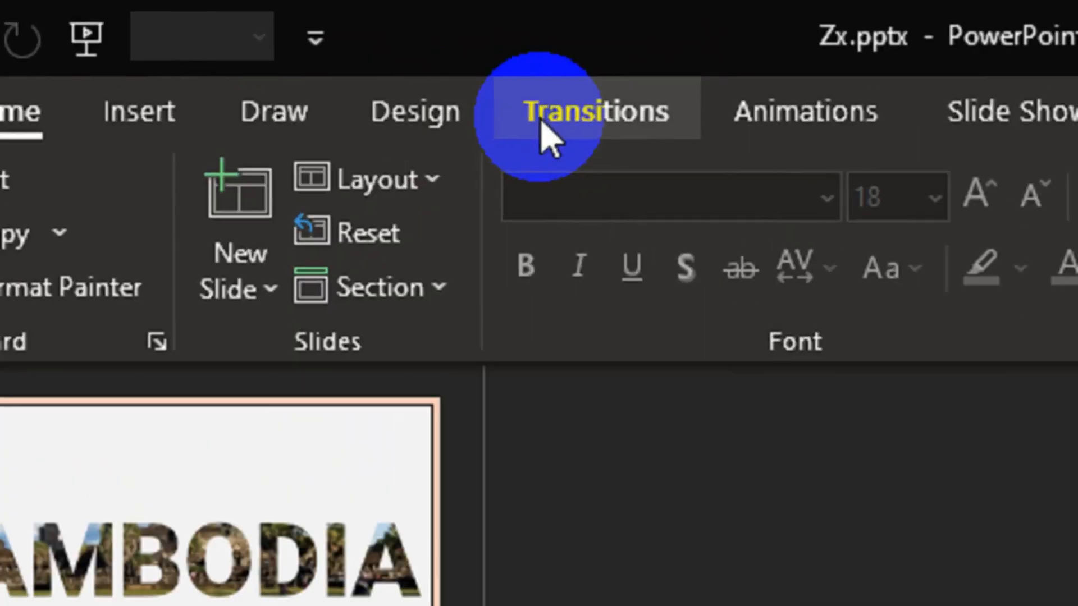
{"action": "left_click", "coordinate": [186, 31]}
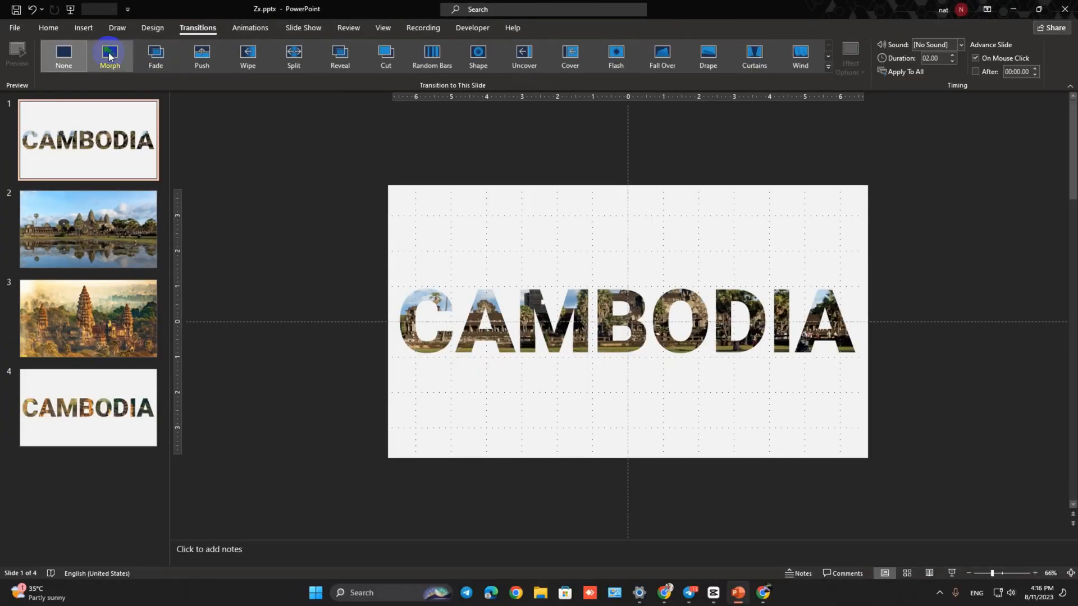
{"action": "left_click", "coordinate": [120, 68]}
{"action": "left_click", "coordinate": [49, 240]}
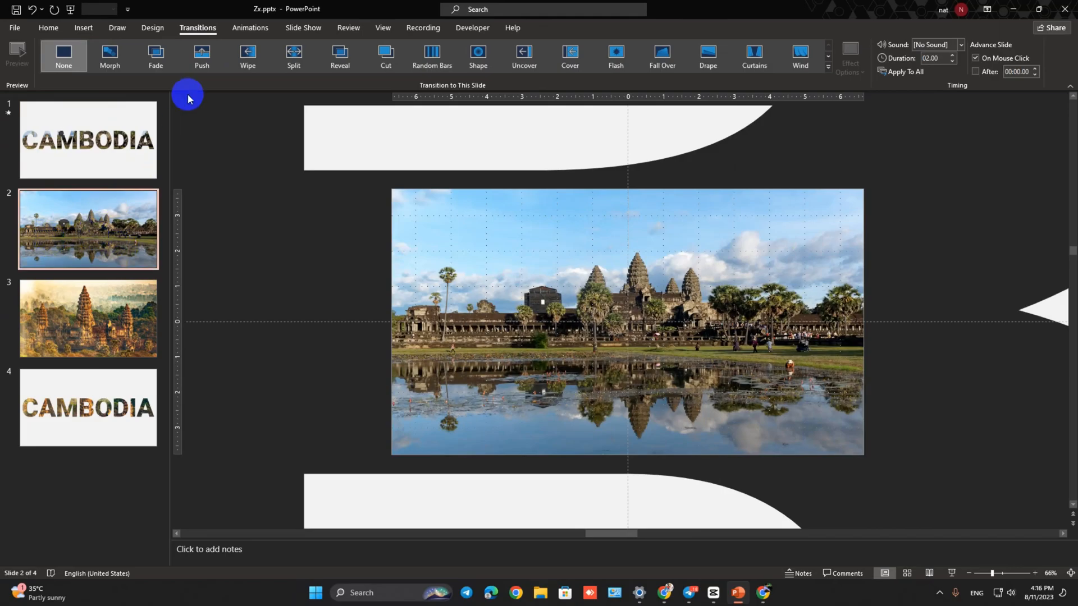
{"action": "left_click", "coordinate": [105, 121]}
{"action": "left_click", "coordinate": [158, 59]}
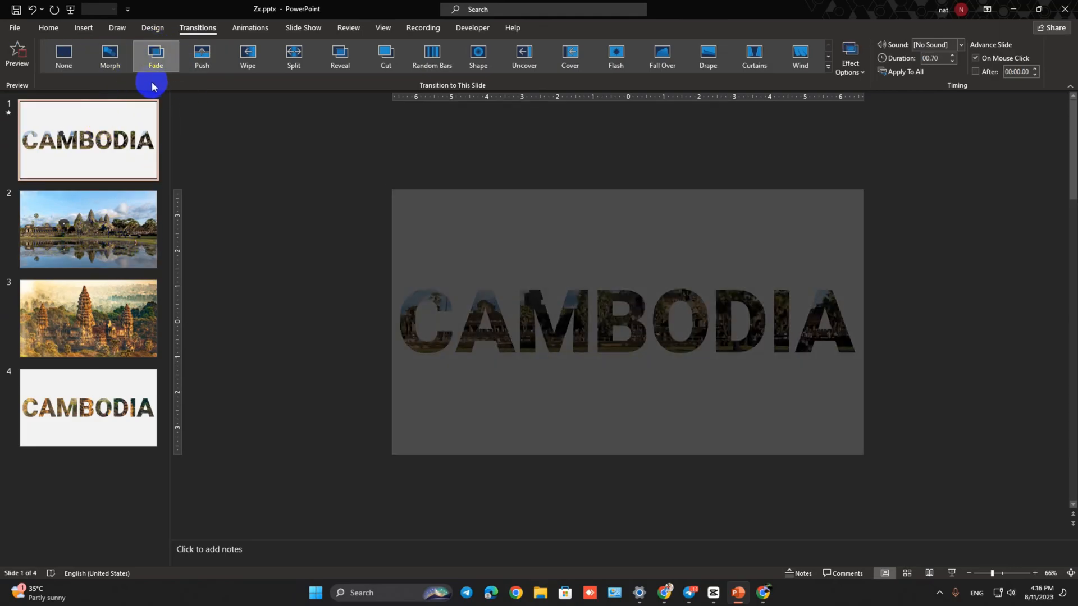
- Give slide 1 the Reveal transition with a duration of 2 seconds and apply it to all slides
{"action": "left_click", "coordinate": [344, 58]}
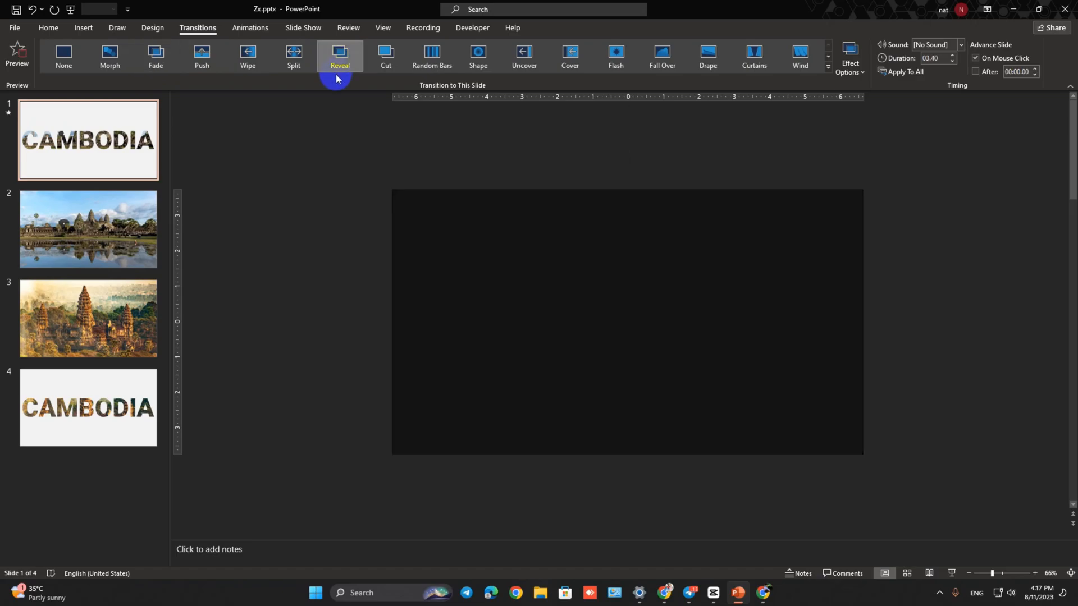
{"action": "left_click", "coordinate": [931, 60]}
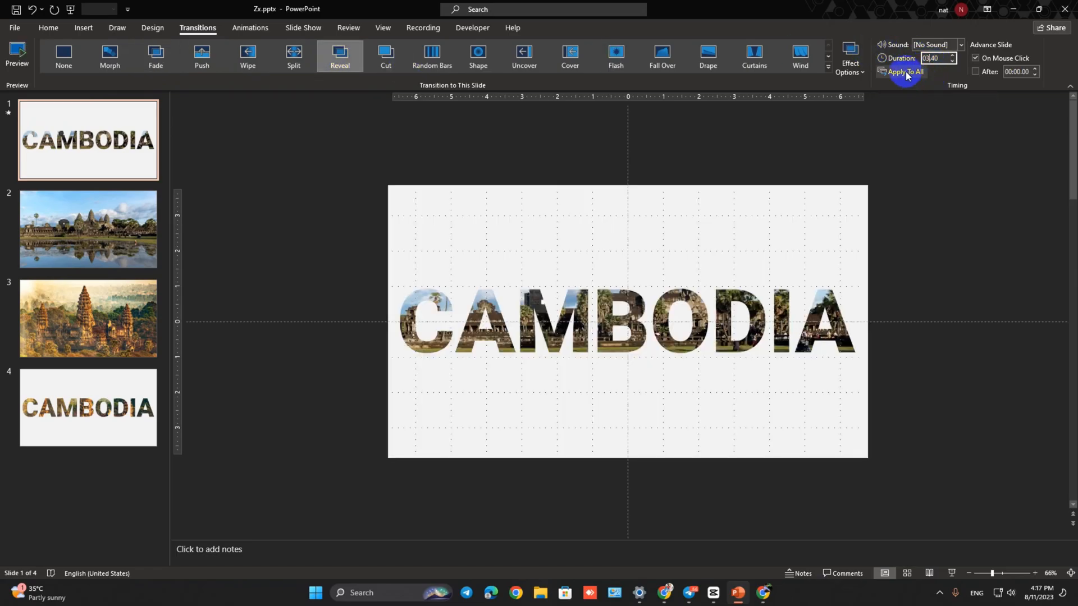
{"action": "key", "text": "BackSpace"}
{"action": "type", "text": "2"}
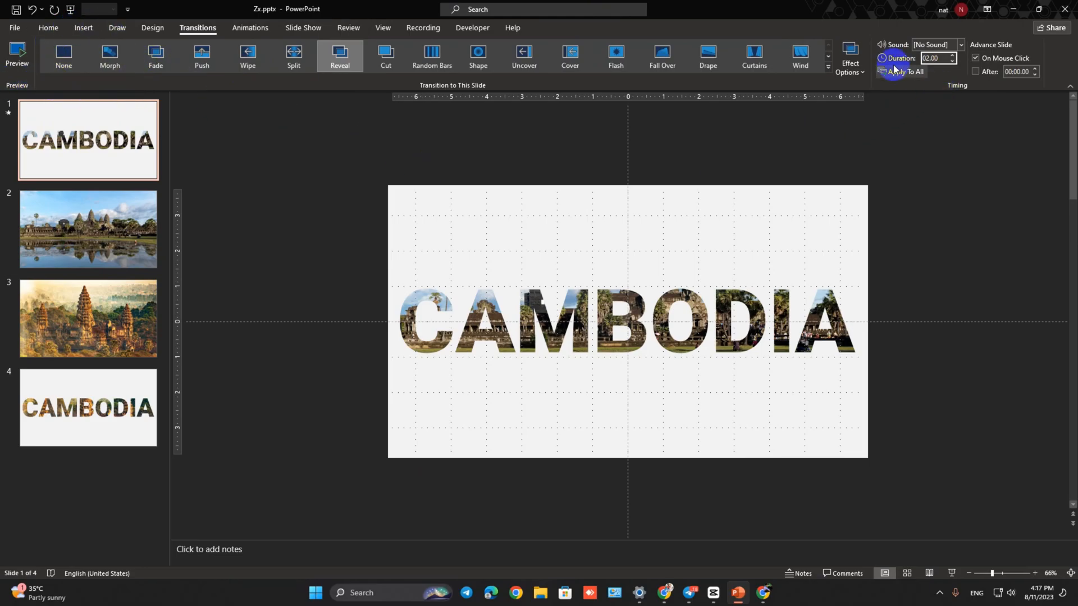
- Change the transition of slides 2 and 4 to Morph and that of slide 3 to Fade
{"action": "left_click", "coordinate": [121, 230]}
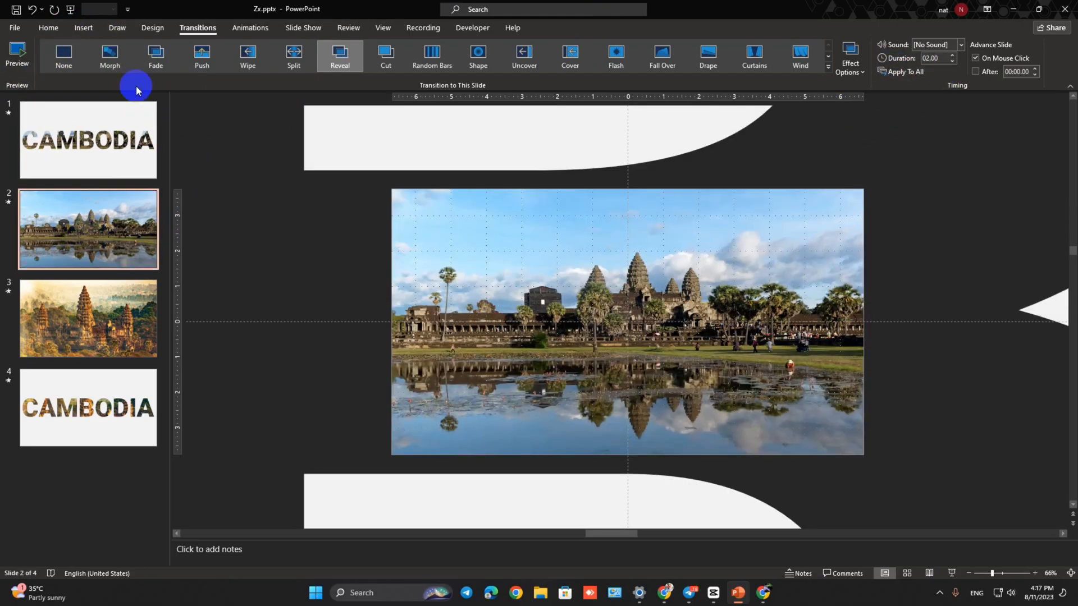
{"action": "left_click", "coordinate": [103, 62]}
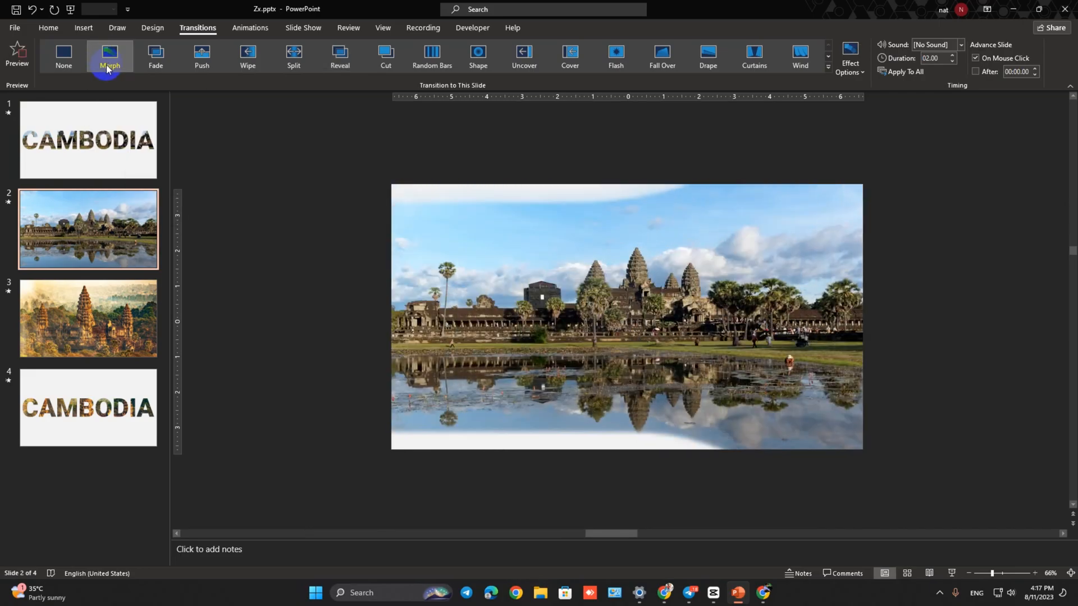
{"action": "left_click", "coordinate": [89, 310]}
{"action": "left_click", "coordinate": [109, 54]}
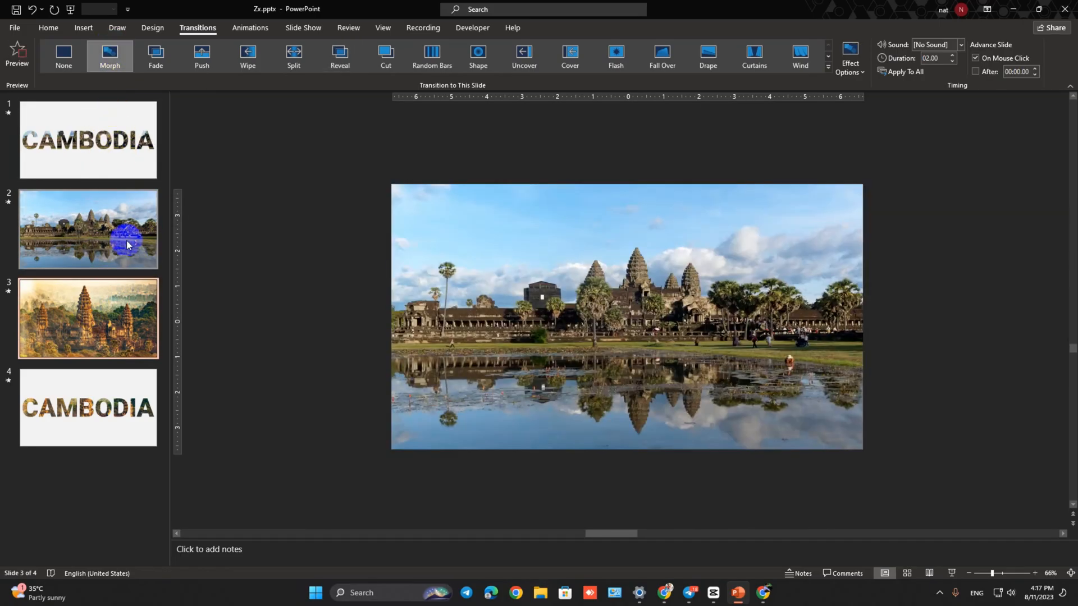
{"action": "left_click", "coordinate": [117, 333]}
{"action": "left_click", "coordinate": [155, 54]}
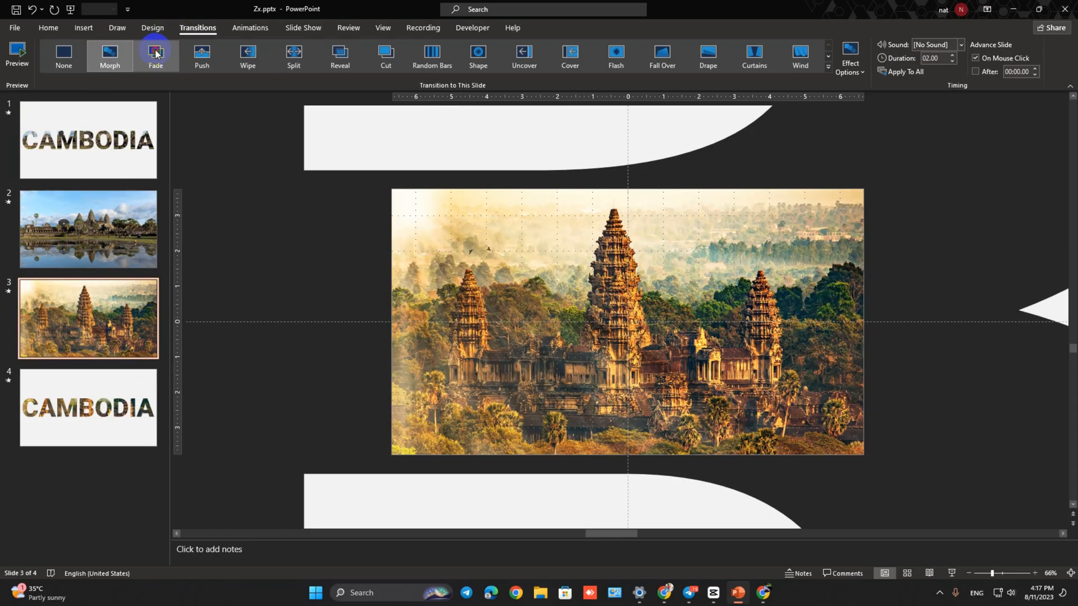
{"action": "left_click", "coordinate": [81, 382]}
{"action": "left_click", "coordinate": [124, 57]}
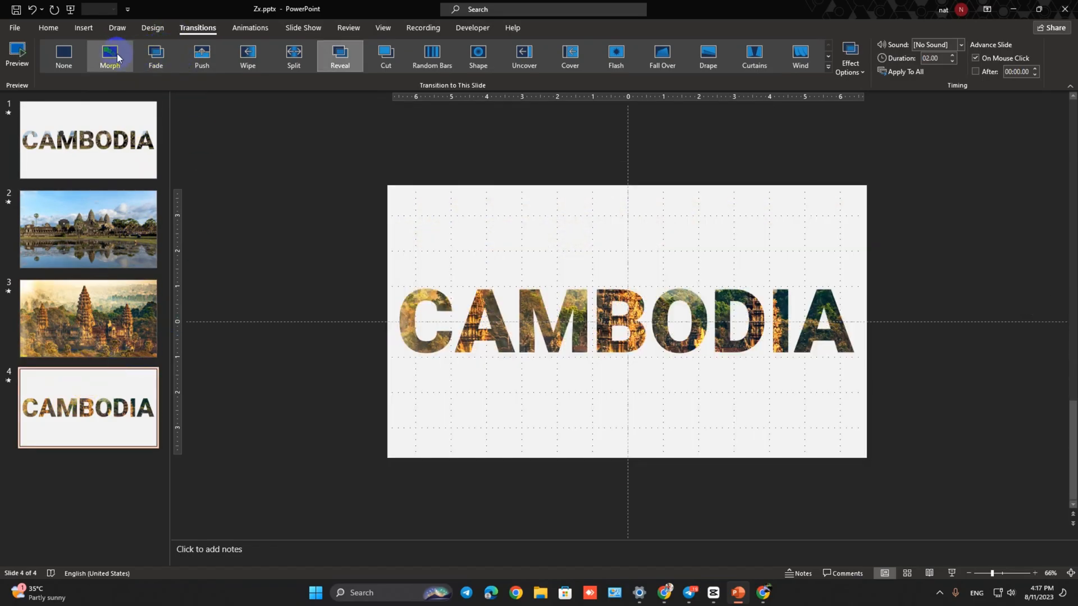
{"action": "left_click", "coordinate": [111, 53]}
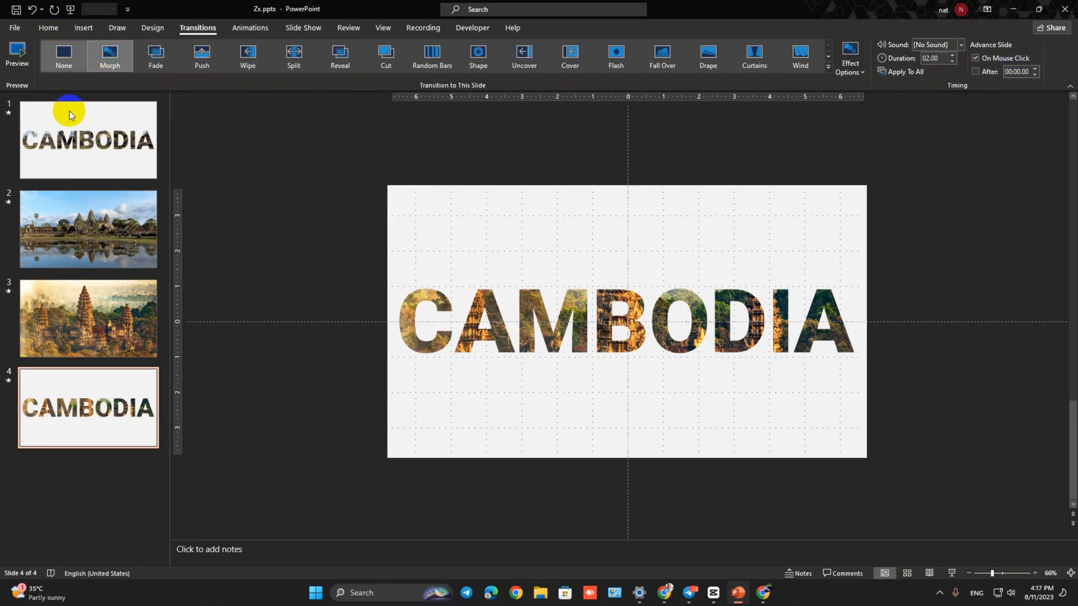
- Play the slide show from the beginning to check the transitions
{"action": "left_click", "coordinate": [71, 9]}
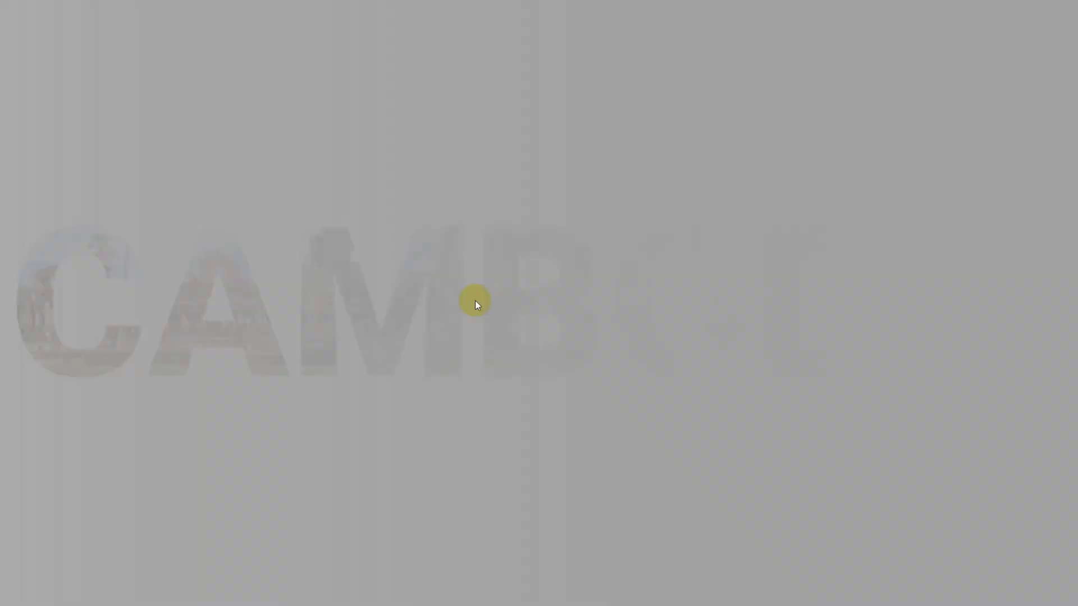